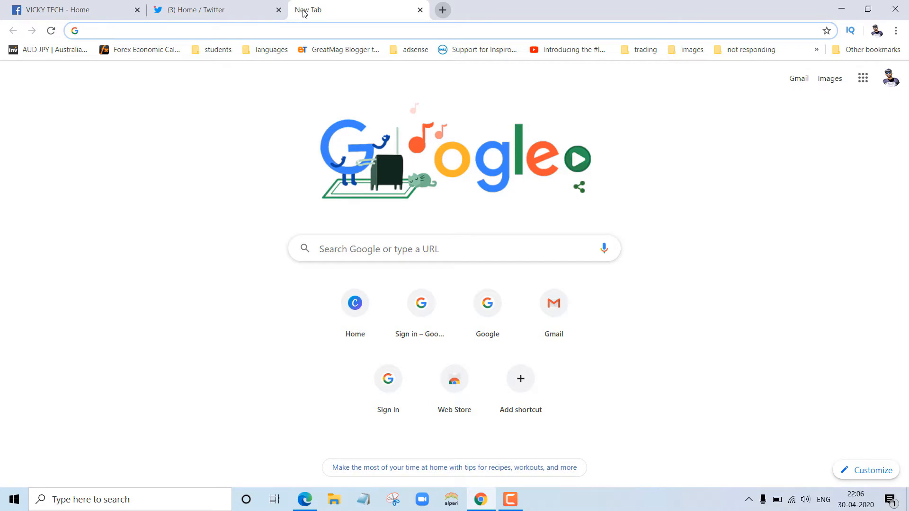
# Search Google for 'amazon affiliate marketing' and open the top result, Amazon.in Associates
pyautogui.write('am')
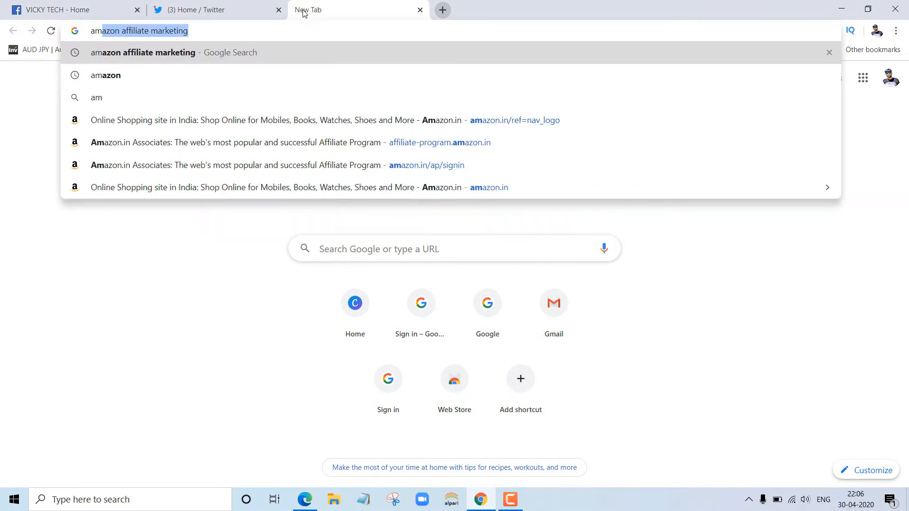
pyautogui.press('Return')
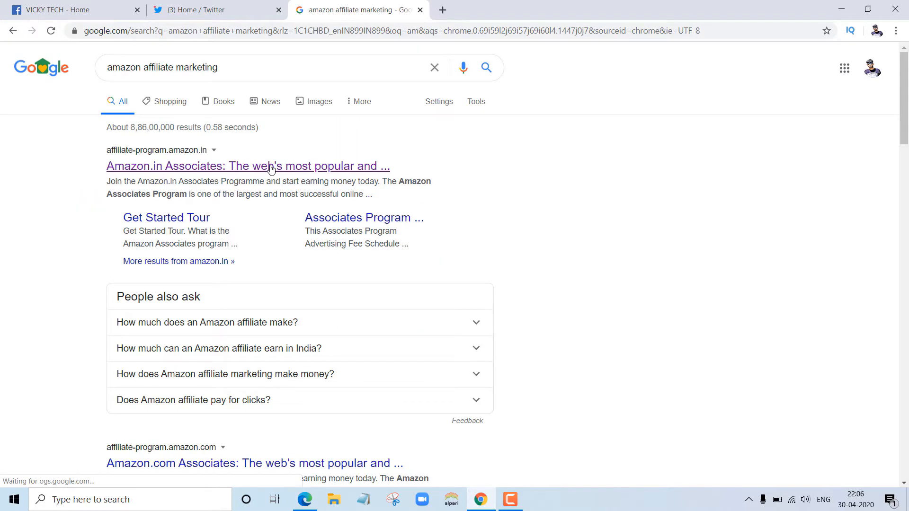
pyautogui.click(270, 167)
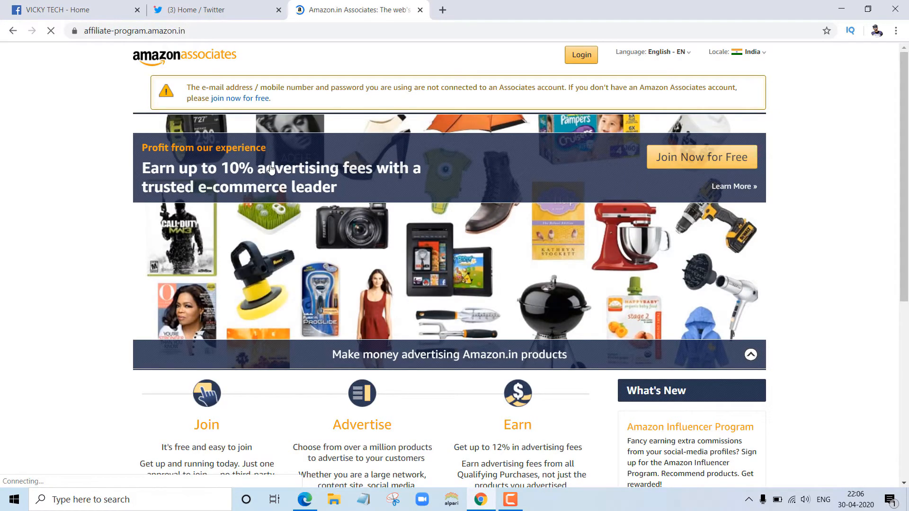
# Start a free Amazon Associates signup and review the Your Account Information section
pyautogui.click(668, 159)
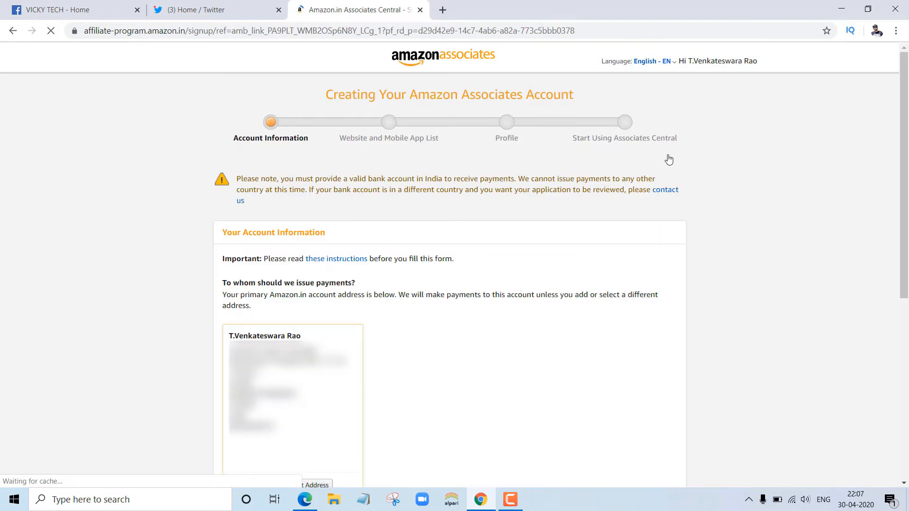
pyautogui.doubleClick(701, 61)
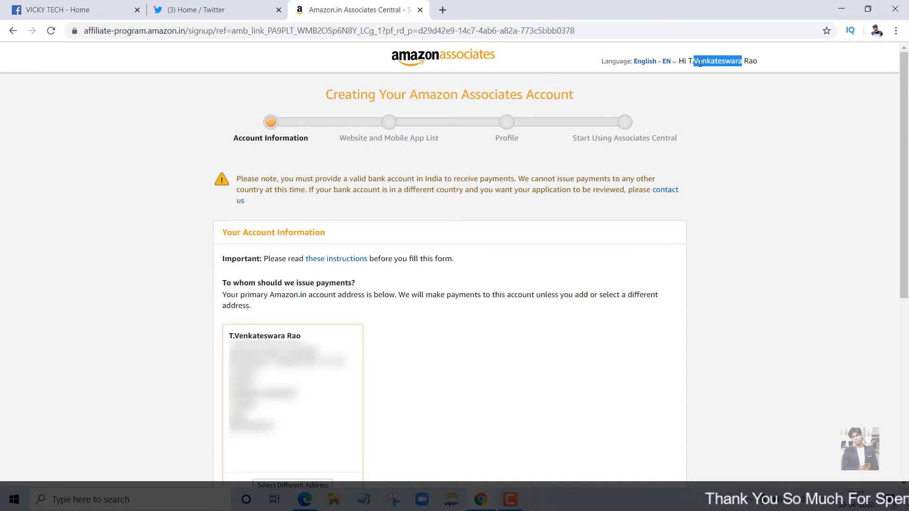
pyautogui.moveTo(762, 60)
pyautogui.mouseDown()
pyautogui.moveTo(731, 61)
pyautogui.moveTo(761, 61)
pyautogui.mouseUp()
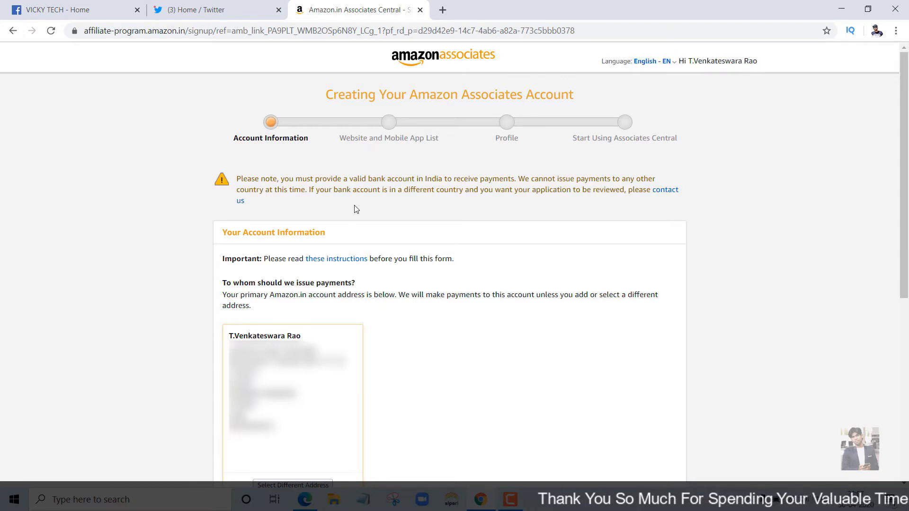
pyautogui.moveTo(222, 233); pyautogui.dragTo(320, 233)
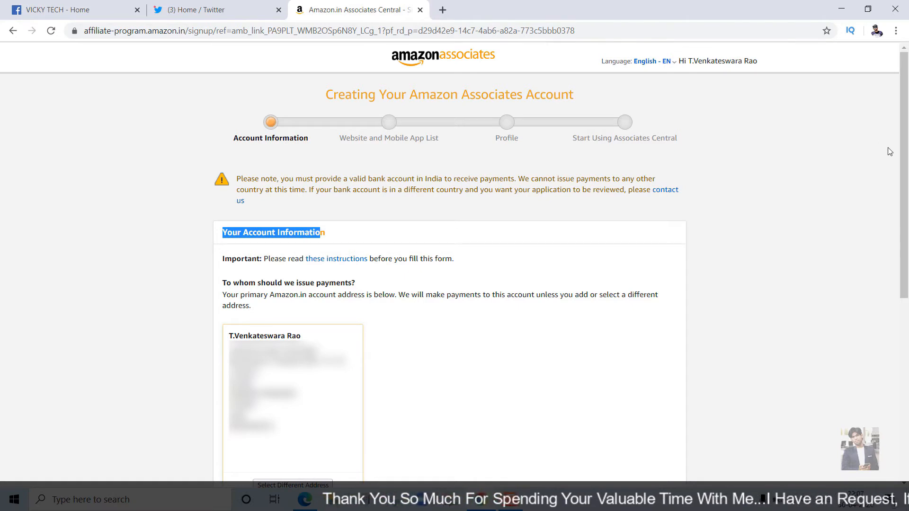
pyautogui.moveTo(905, 171); pyautogui.dragTo(906, 309)
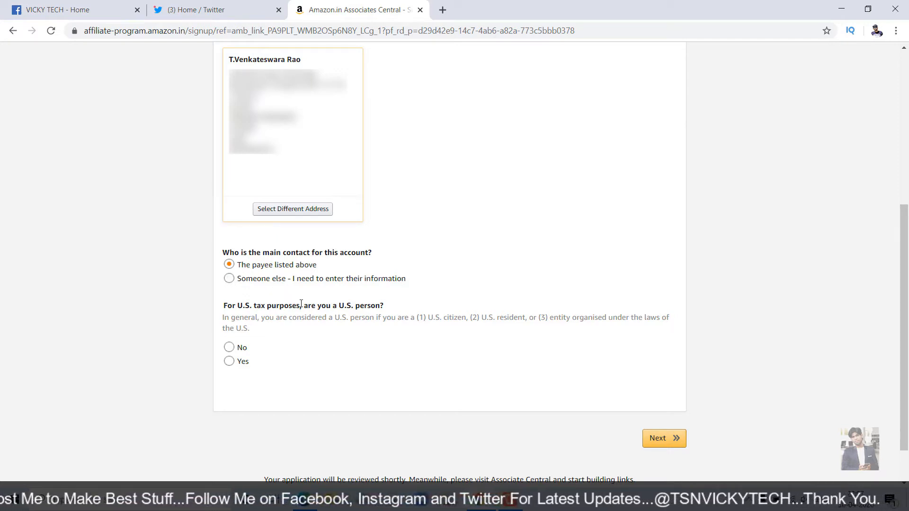
# Answer No to the U.S. person tax question and submit the account information
pyautogui.moveTo(317, 306); pyautogui.dragTo(384, 310)
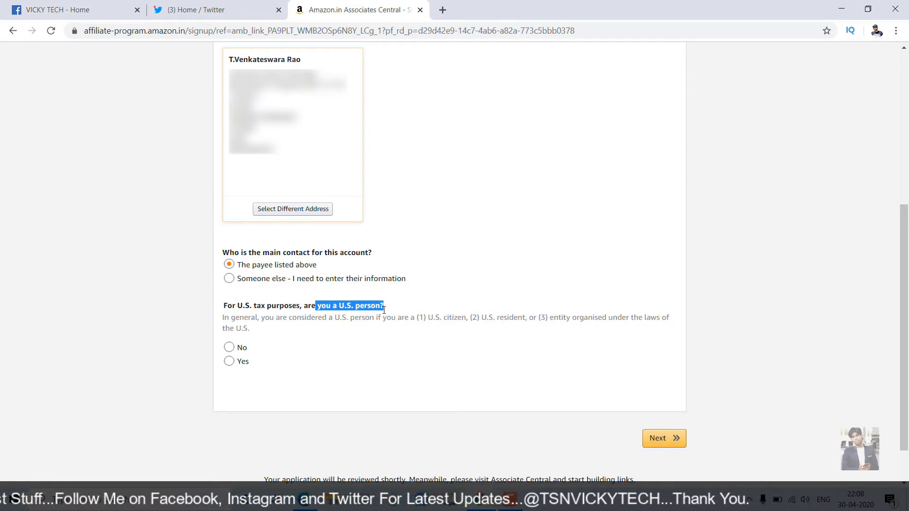
pyautogui.click(232, 347)
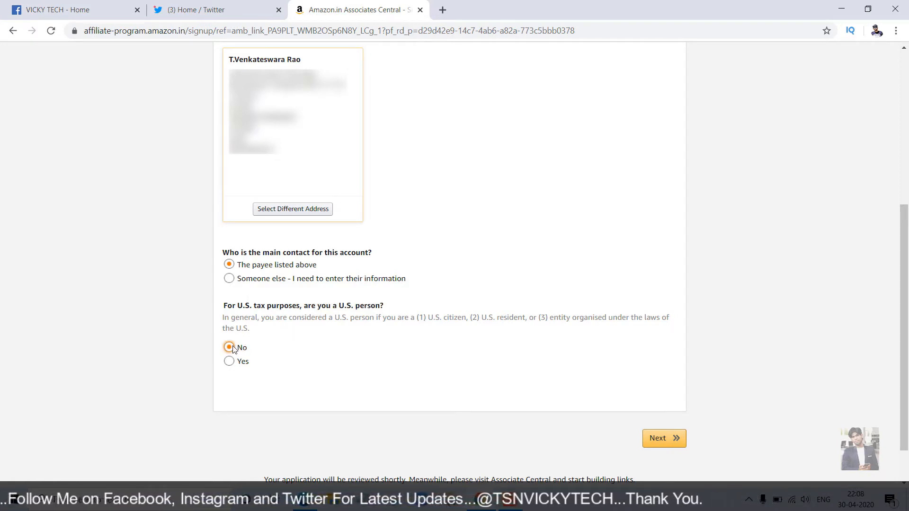
pyautogui.click(664, 439)
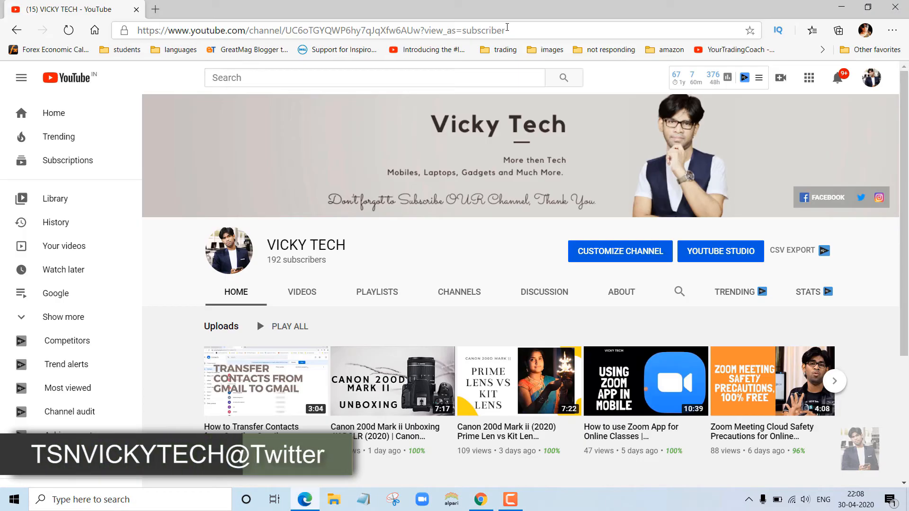
# Copy the VICKY TECH YouTube channel URL and switch back to the Associates signup window
pyautogui.click(508, 27)
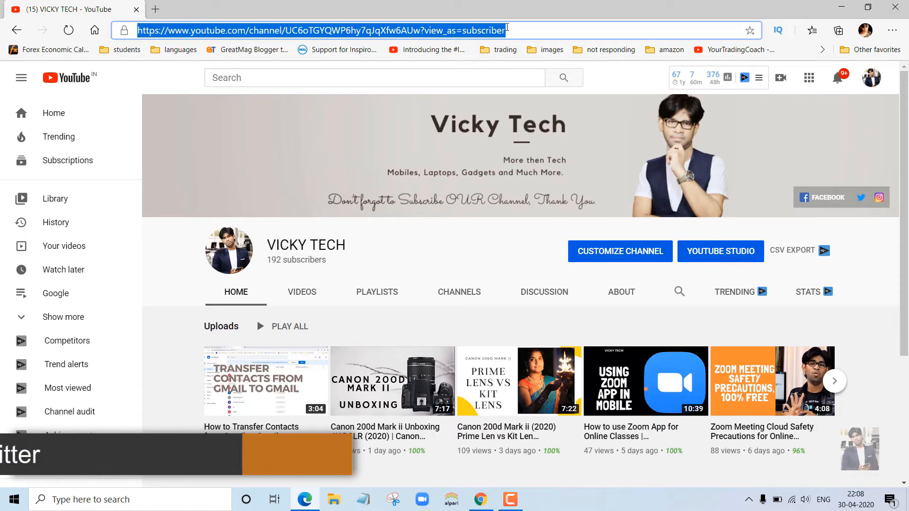
pyautogui.click(310, 499)
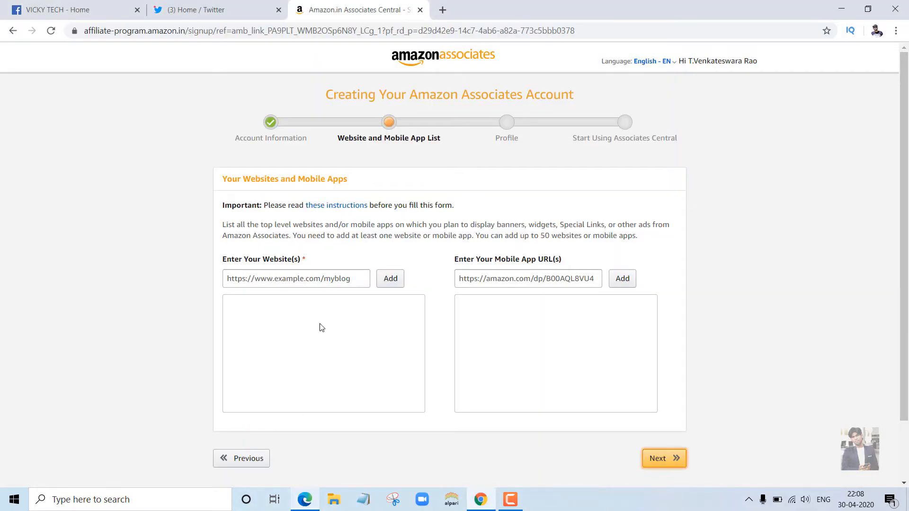
# Paste the channel URL into the Website field, add it to the list, and continue
pyautogui.click(314, 278)
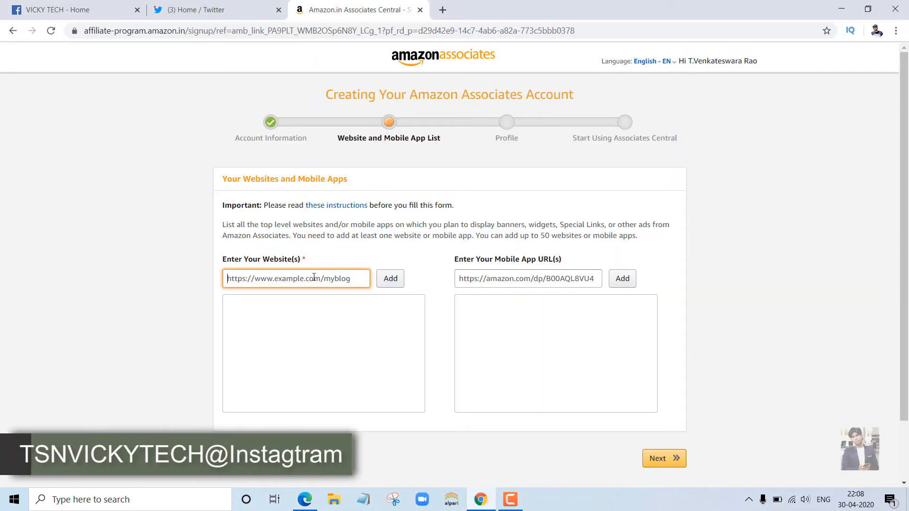
pyautogui.hotkey('ctrl', 'v')
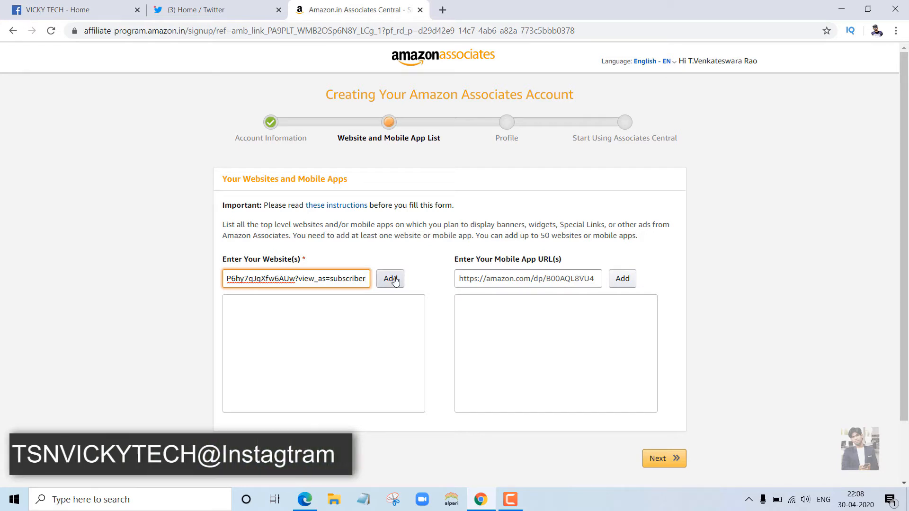
pyautogui.click(394, 280)
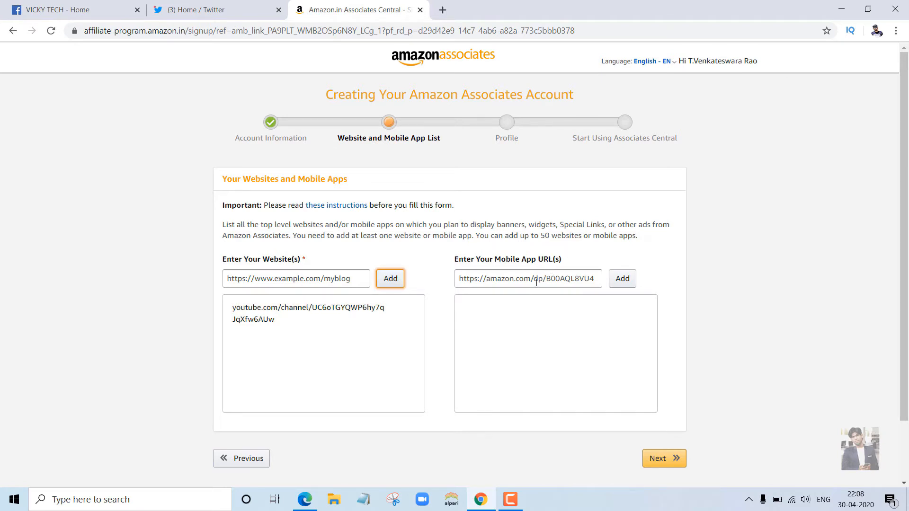
pyautogui.click(658, 461)
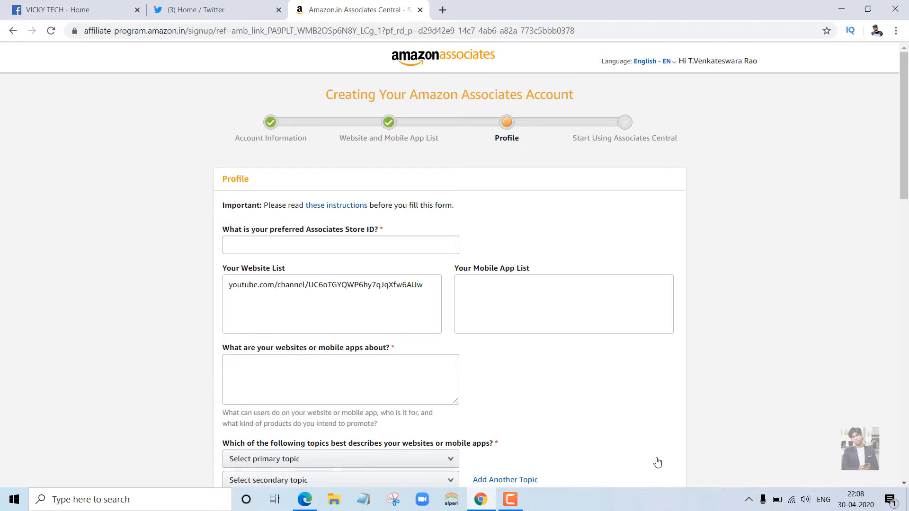
# Enter 'vicky tech' as the preferred Store ID, which raises the allowed-characters error
pyautogui.click(344, 231)
pyautogui.moveTo(344, 230); pyautogui.dragTo(375, 234)
pyautogui.click(345, 240)
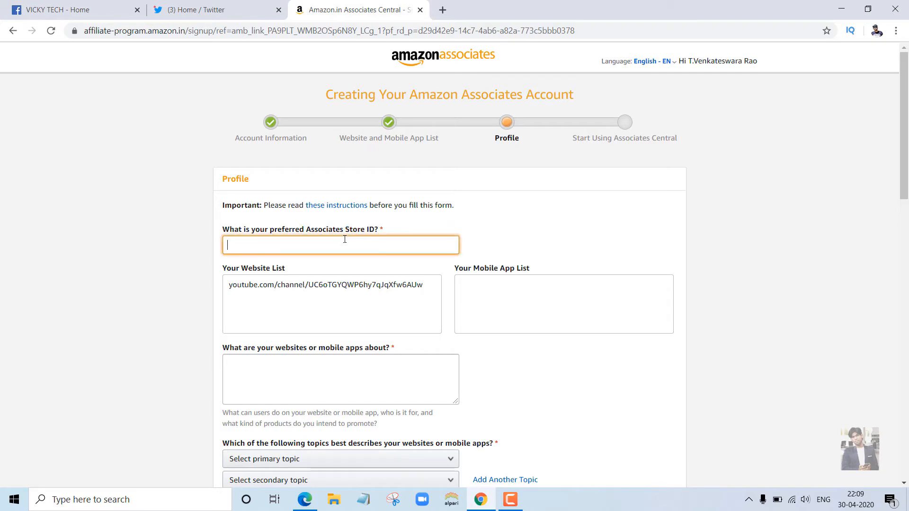
pyautogui.write('vicky tech')
pyautogui.moveTo(285, 270); pyautogui.dragTo(248, 269)
pyautogui.click(277, 281)
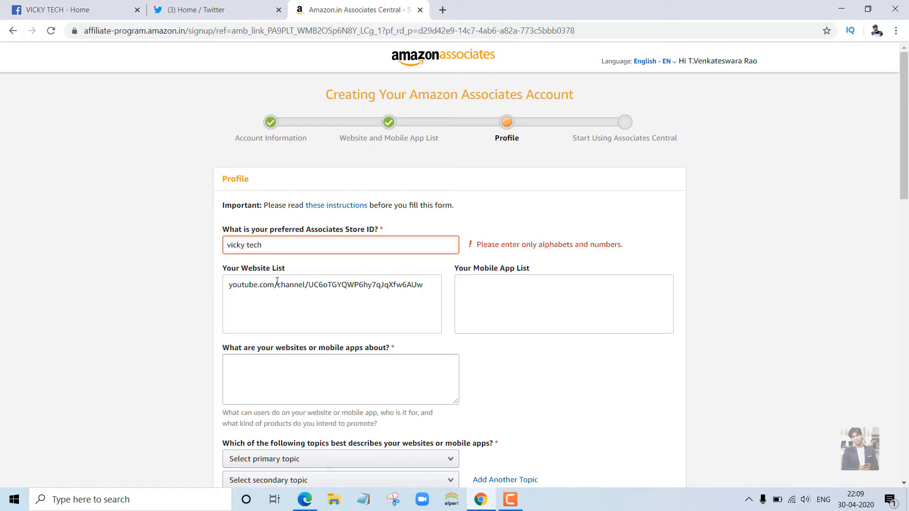
pyautogui.moveTo(476, 245); pyautogui.dragTo(614, 245)
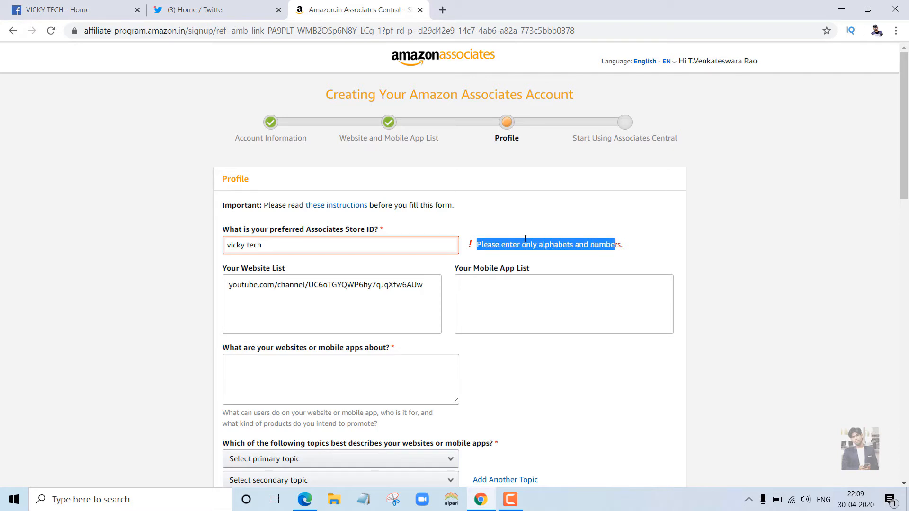
# Remove the space so the Store ID reads 'vickytech' and the error clears
pyautogui.click(255, 250)
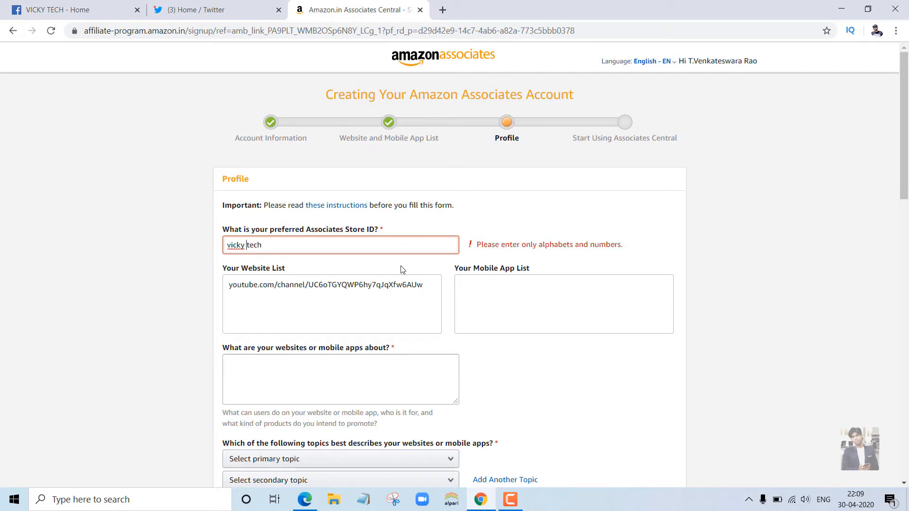
pyautogui.press('BackSpace')
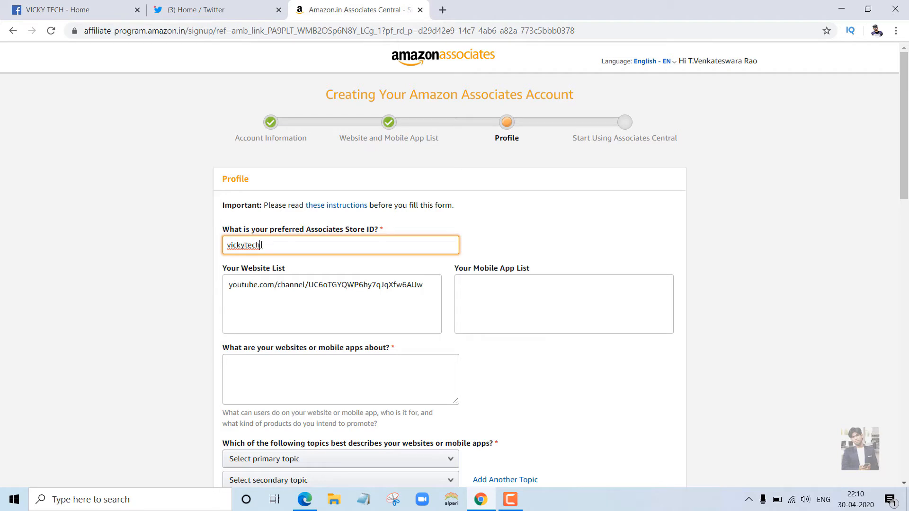
pyautogui.moveTo(261, 245); pyautogui.dragTo(226, 245)
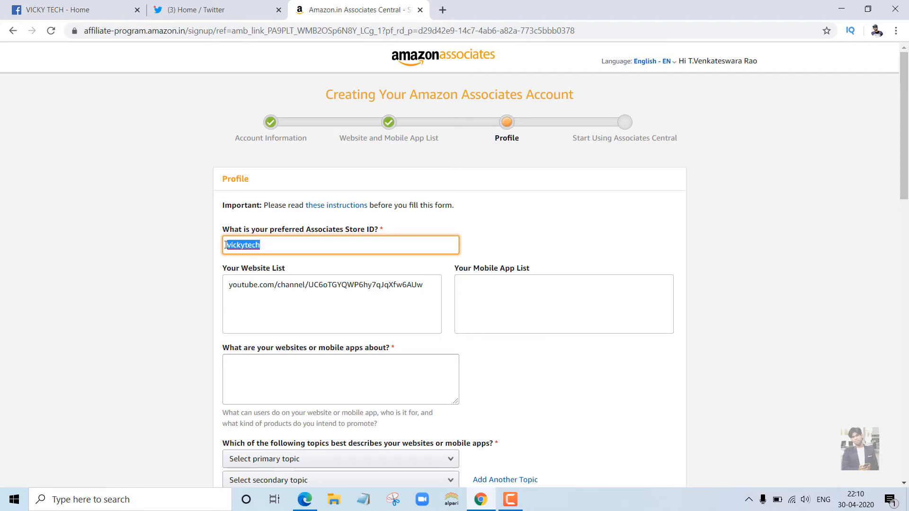
pyautogui.click(261, 245)
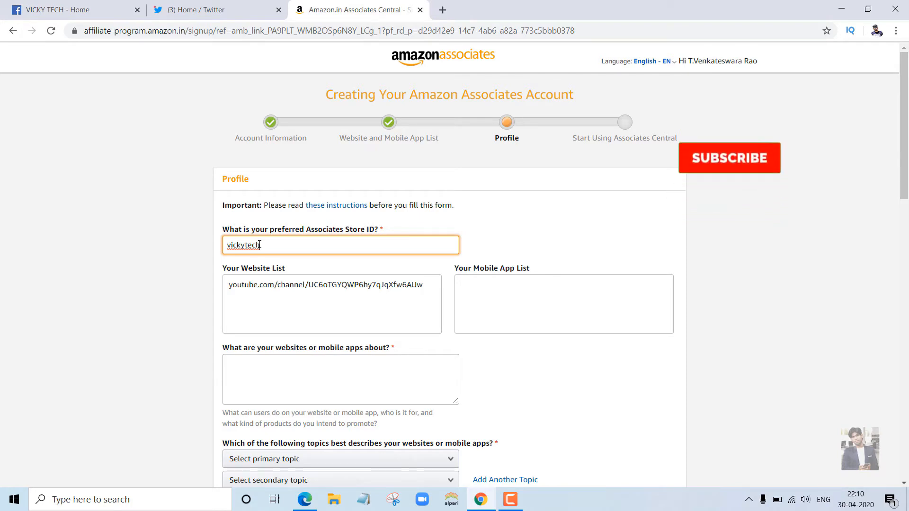
pyautogui.moveTo(229, 288); pyautogui.dragTo(403, 296)
pyautogui.click(561, 294)
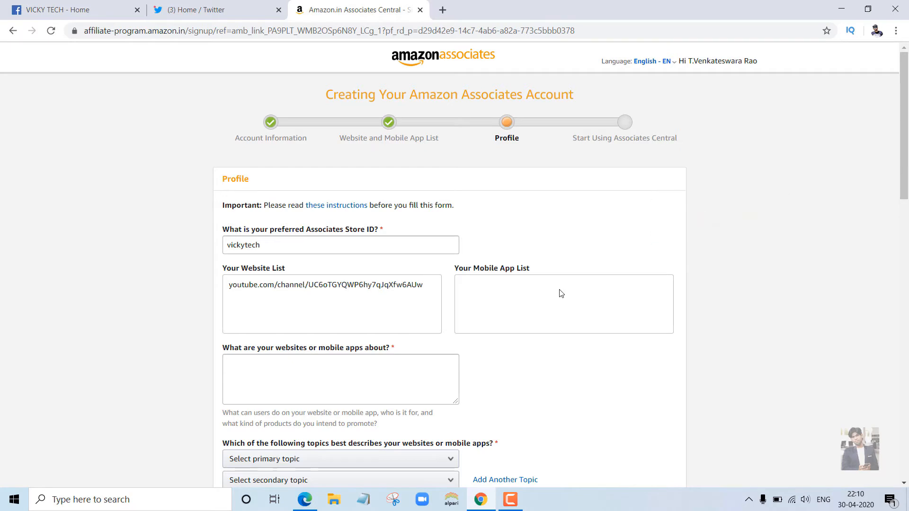
# Enter 'I am a tech review and provide information about gadgets' as the site description
pyautogui.scroll(-2, 561, 293)
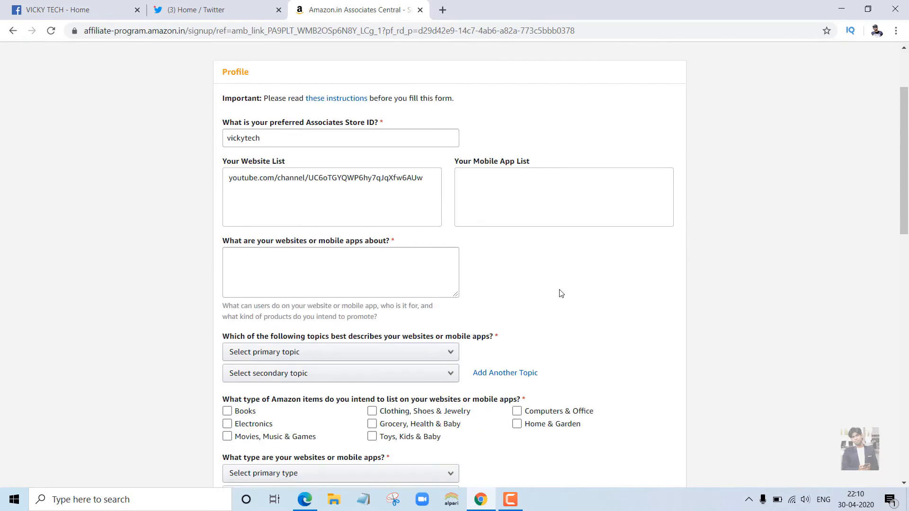
pyautogui.click(291, 256)
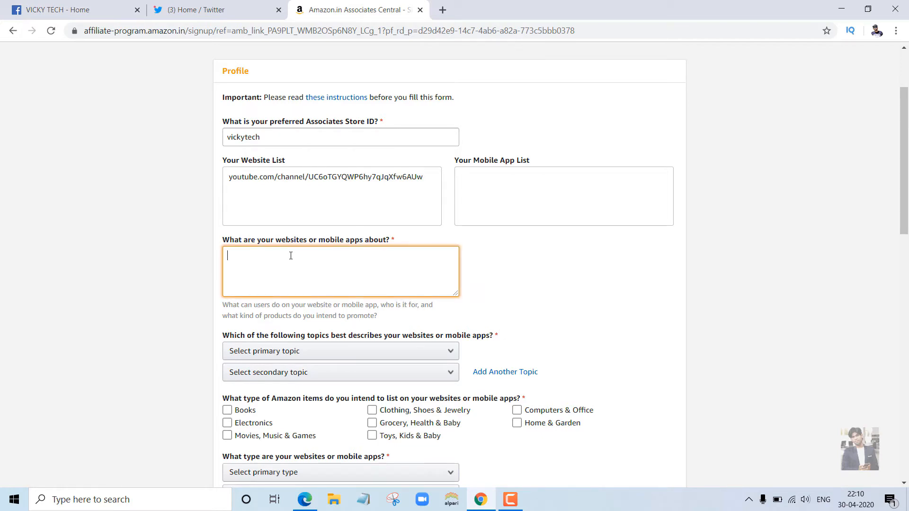
pyautogui.write('i')
pyautogui.press('BackSpace')
pyautogui.write('I m')
pyautogui.press('BackSpace')
pyautogui.press('BackSpace')
pyautogui.write('am a tech review and provide information about gadgets')
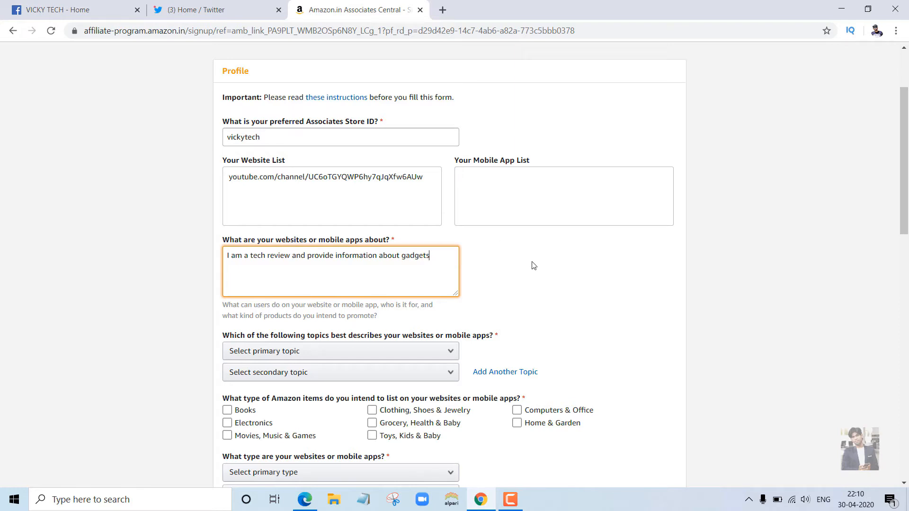
pyautogui.scroll(-3, 561, 300)
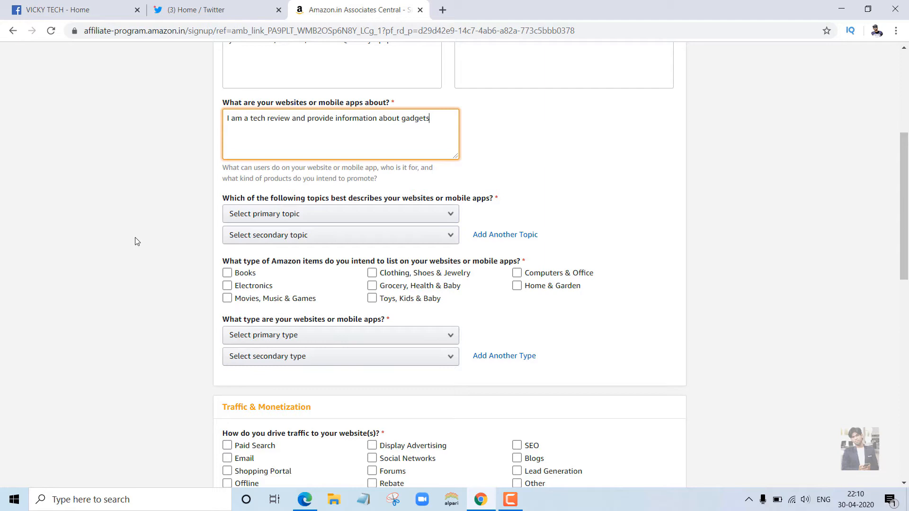
# Choose Computers/Software/Technology as the primary and second website topic
pyautogui.click(303, 214)
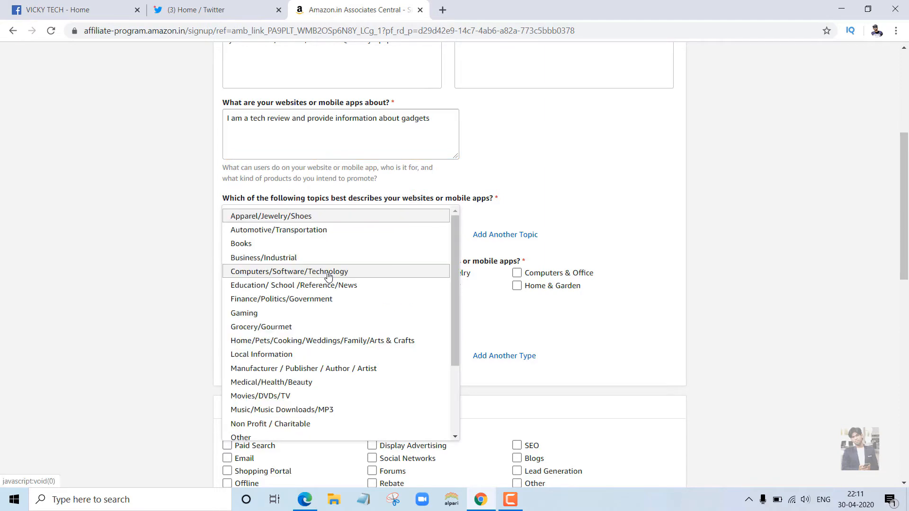
pyautogui.click(330, 274)
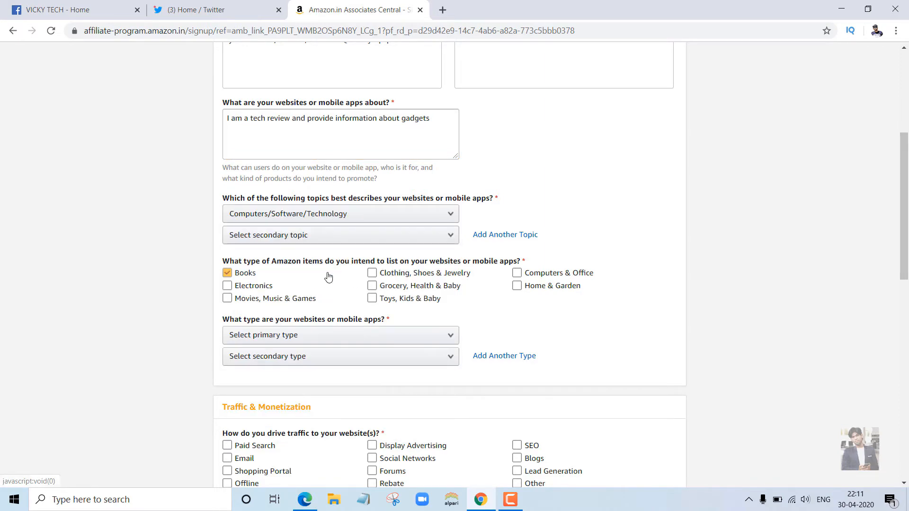
pyautogui.click(315, 241)
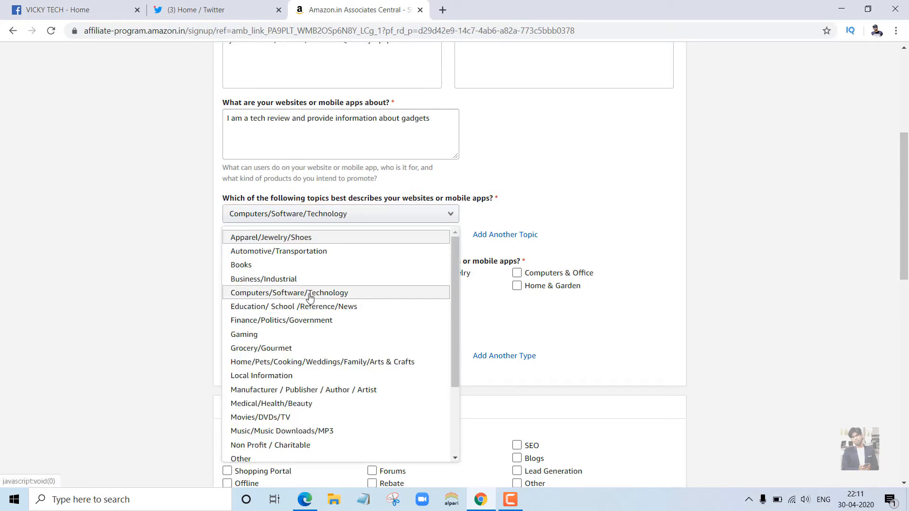
pyautogui.click(311, 292)
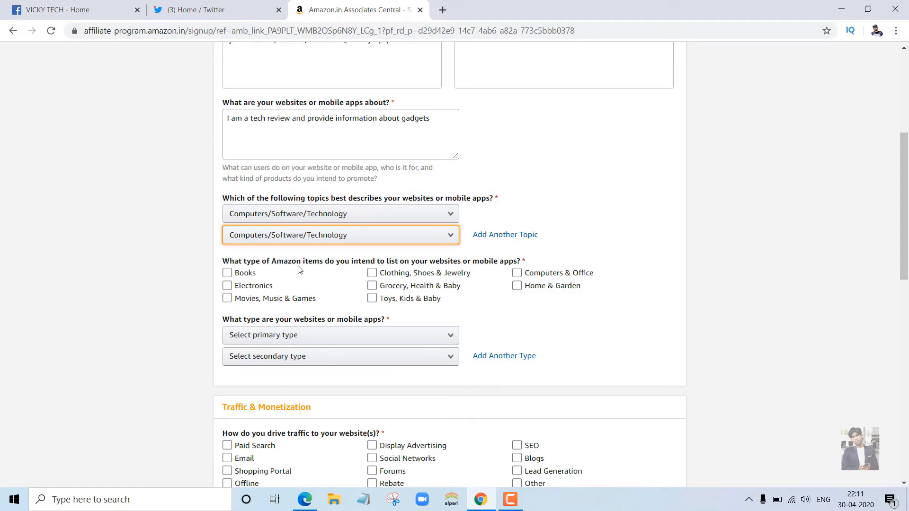
# Tick the Electronics, Computers & Office, Clothing, Shoes & Jewelry, and Movies, Music & Games item types
pyautogui.moveTo(386, 262); pyautogui.dragTo(425, 261)
pyautogui.click(234, 277)
pyautogui.click(234, 277)
pyautogui.click(227, 286)
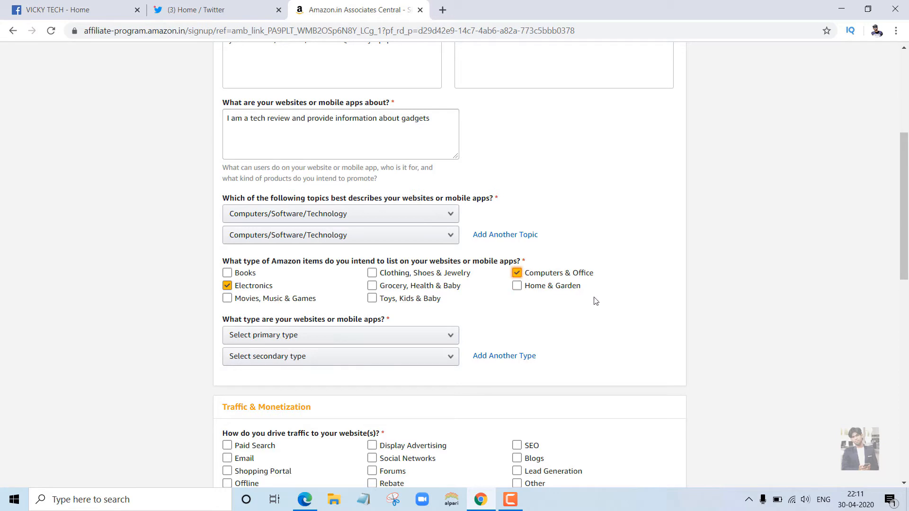
pyautogui.click(425, 289)
pyautogui.click(519, 287)
pyautogui.click(531, 287)
pyautogui.click(227, 275)
pyautogui.click(392, 271)
pyautogui.click(260, 300)
pyautogui.scroll(-3, 662, 312)
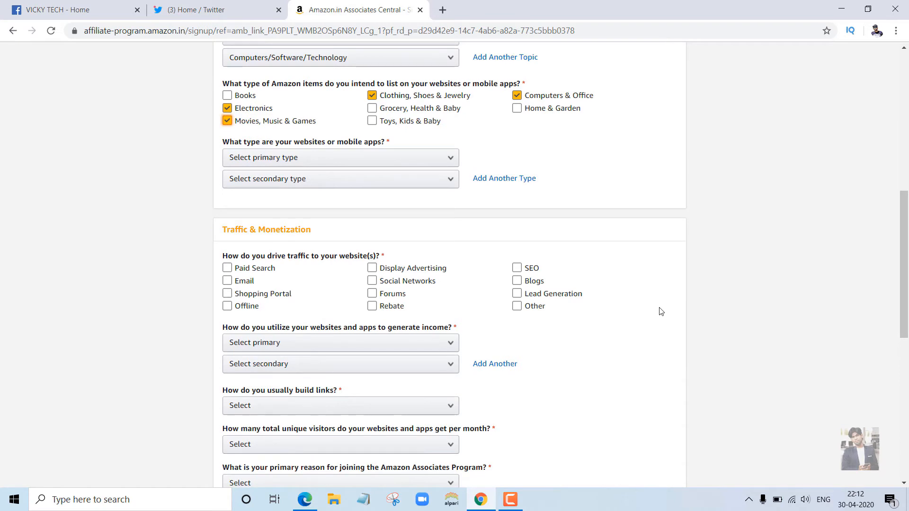
# Choose Other as the primary website type and leave the secondary type blank
pyautogui.click(558, 110)
pyautogui.click(415, 158)
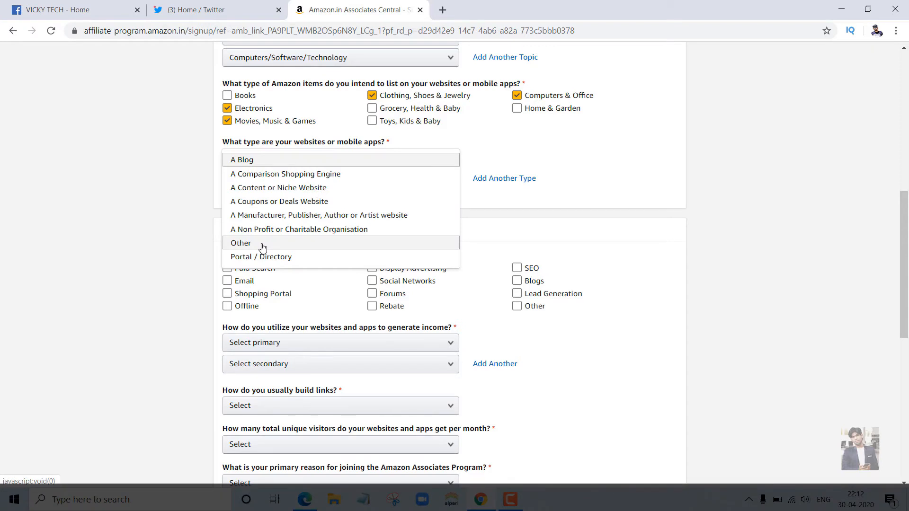
pyautogui.click(263, 245)
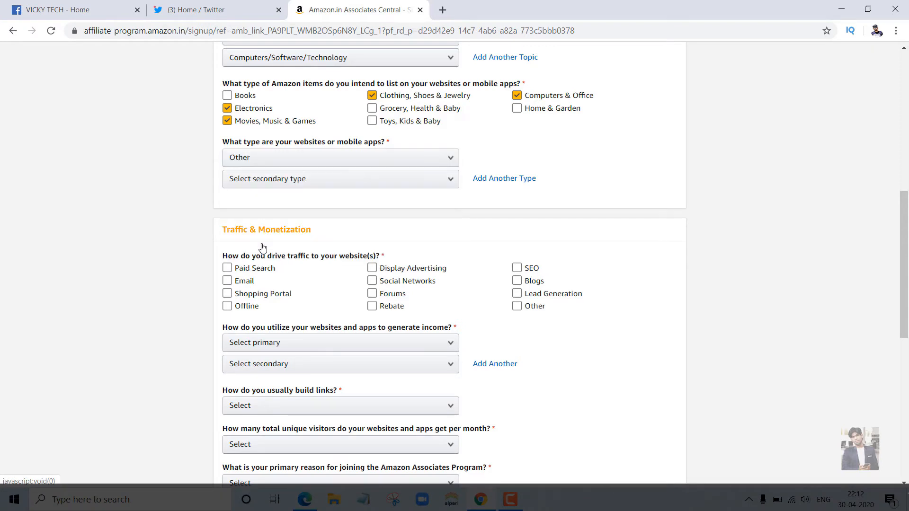
pyautogui.click(432, 184)
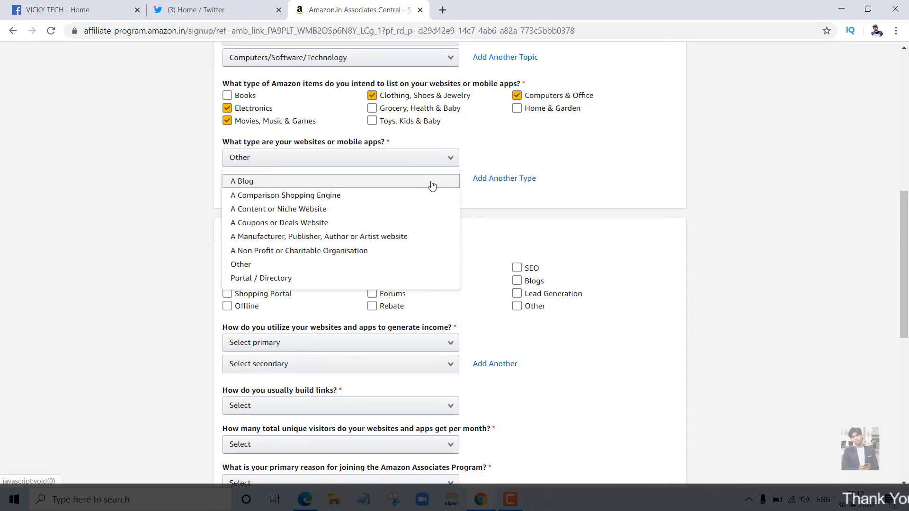
pyautogui.click(492, 198)
pyautogui.scroll(-3, 686, 211)
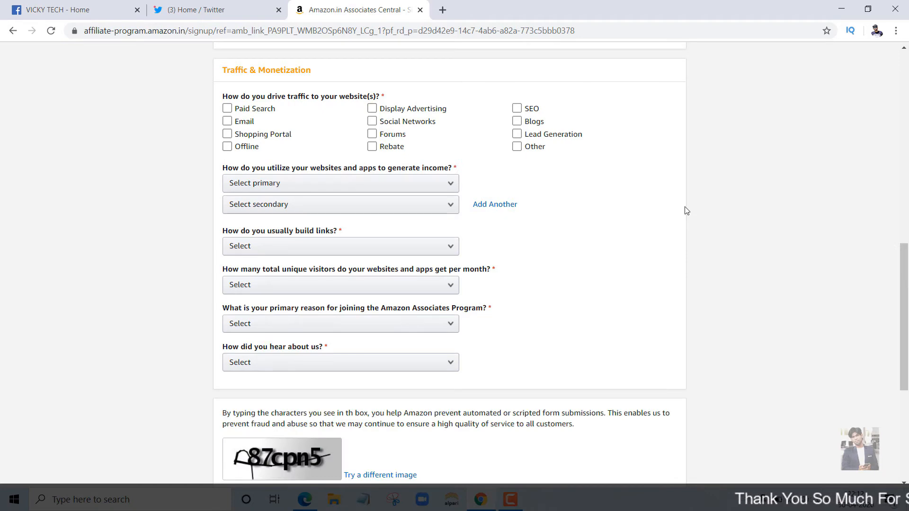
pyautogui.scroll(8, 686, 211)
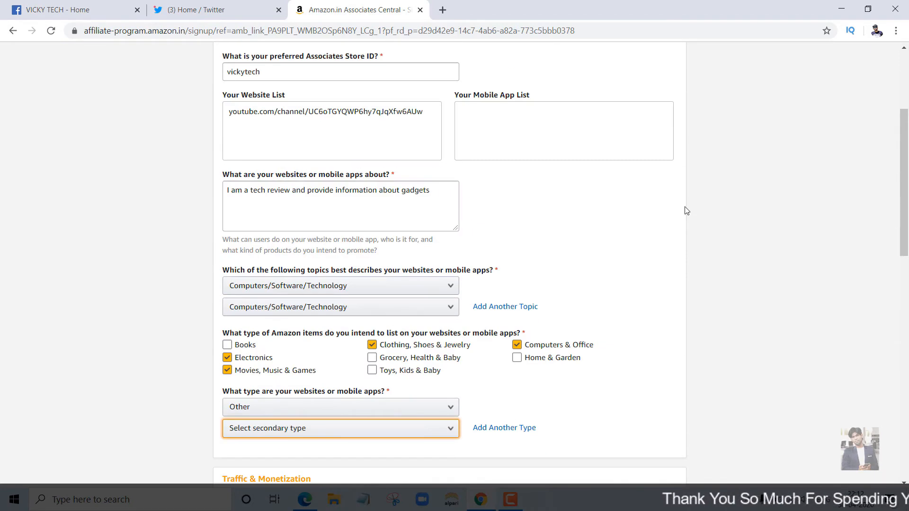
pyautogui.scroll(-6, 687, 210)
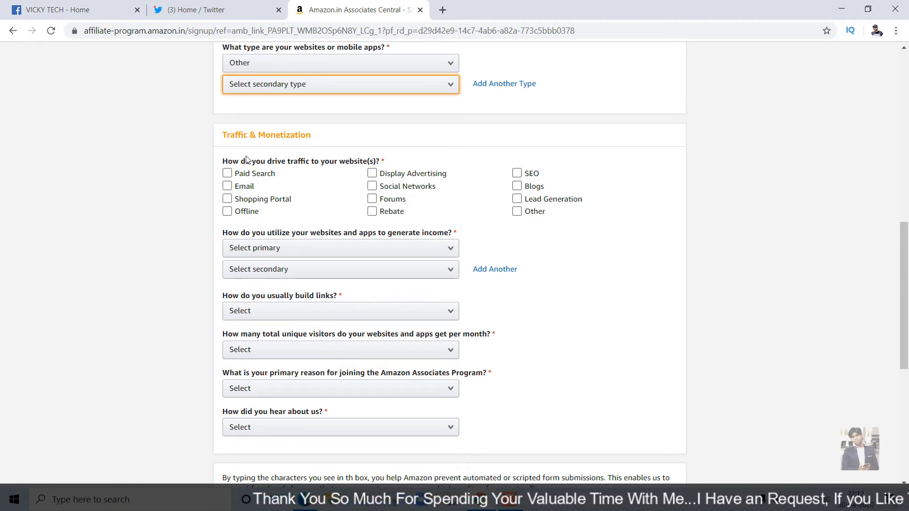
# Tick Email, Shopping Portal, Offline, Display Advertising, Social Networks, Forums, SEO, Blogs and Other
pyautogui.click(245, 188)
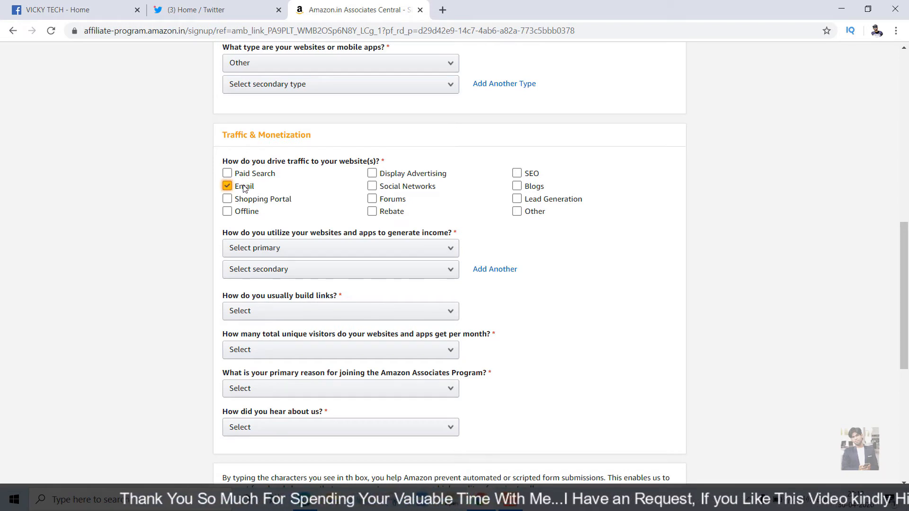
pyautogui.click(251, 201)
pyautogui.click(250, 214)
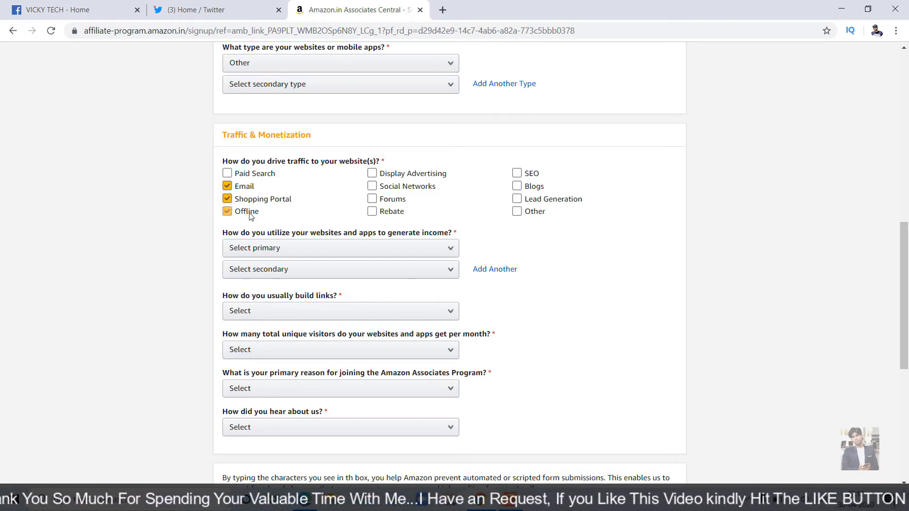
pyautogui.click(436, 174)
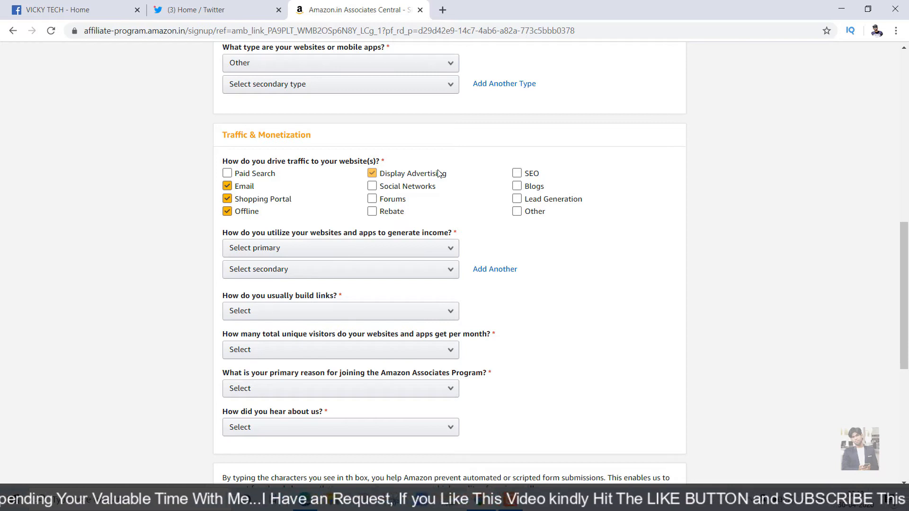
pyautogui.click(392, 199)
pyautogui.click(402, 188)
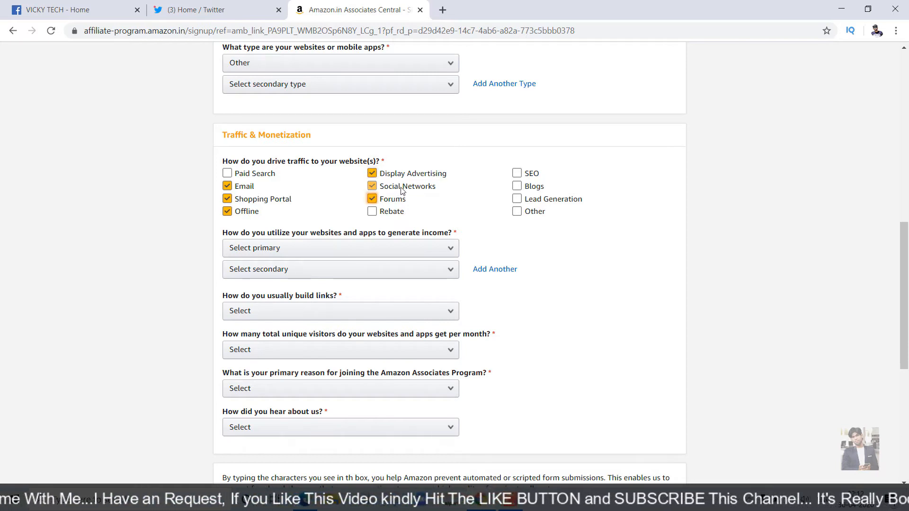
pyautogui.click(534, 174)
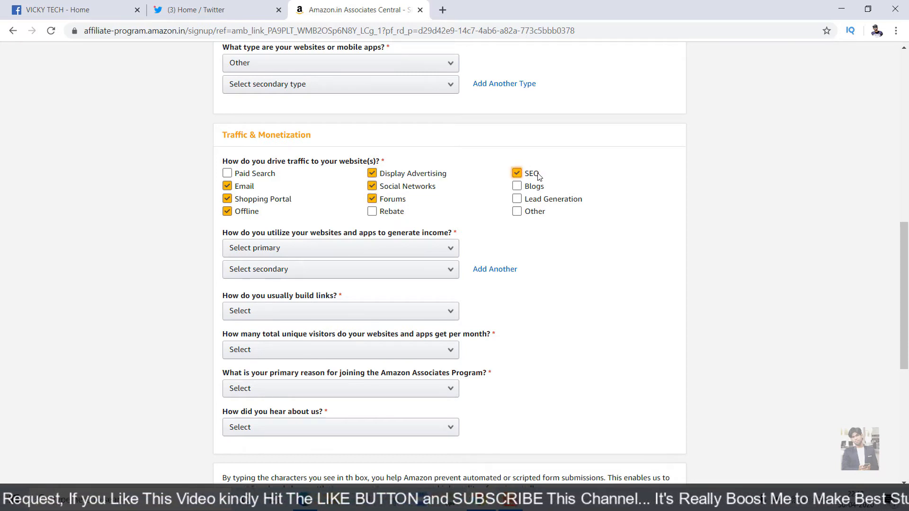
pyautogui.click(534, 188)
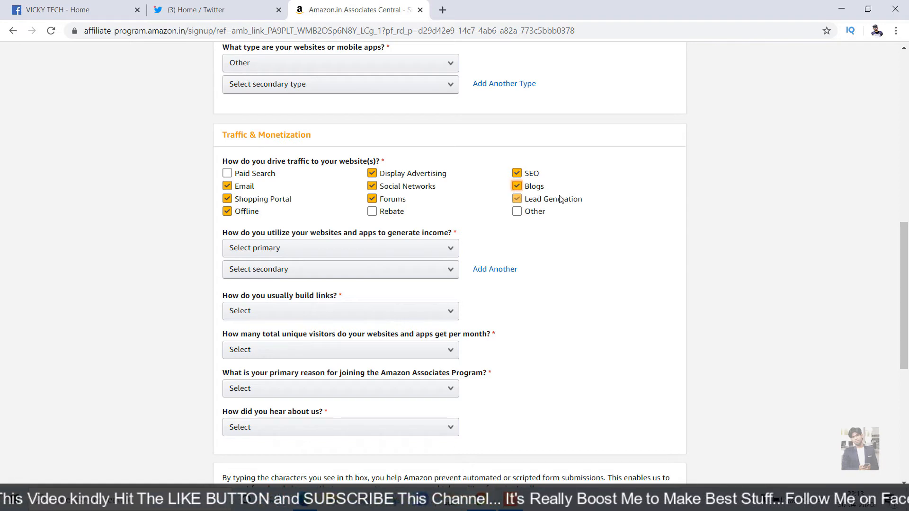
pyautogui.click(535, 212)
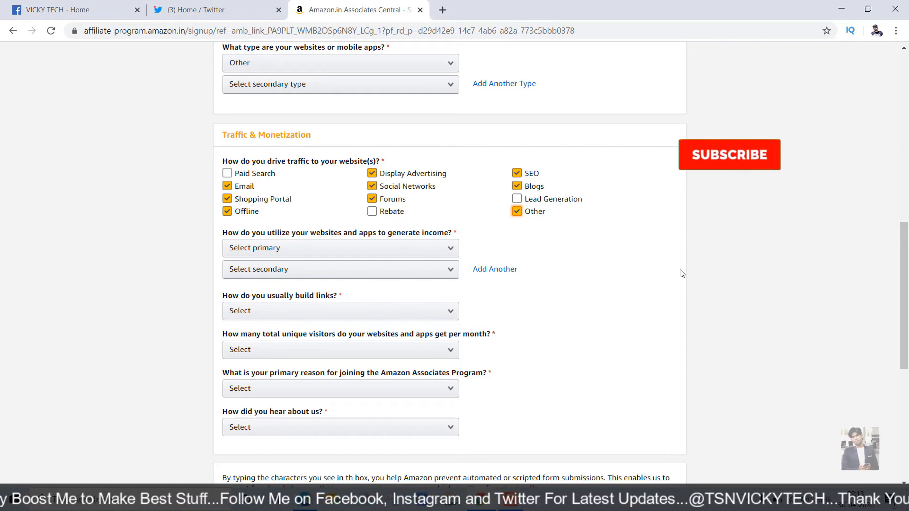
# Set income to 3rd Party Affiliate Networks, link building to Other, visitors to Less than 500
pyautogui.click(451, 249)
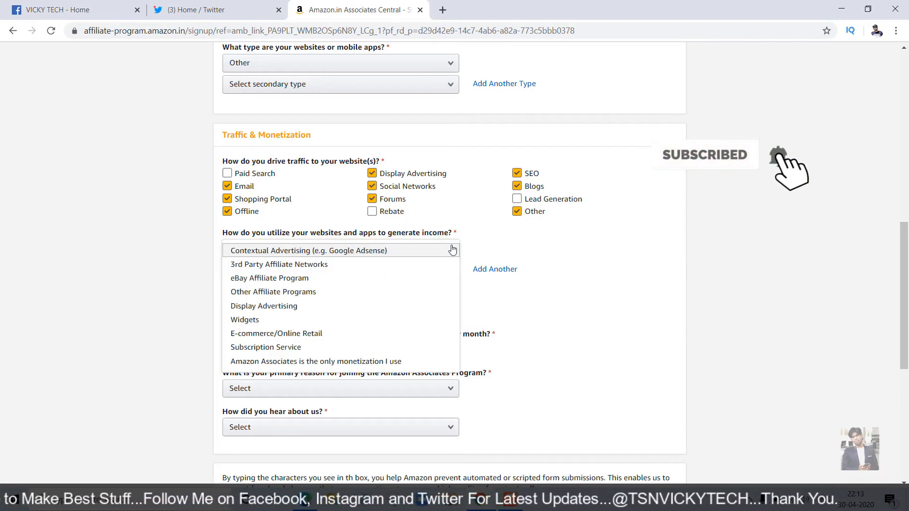
pyautogui.click(405, 267)
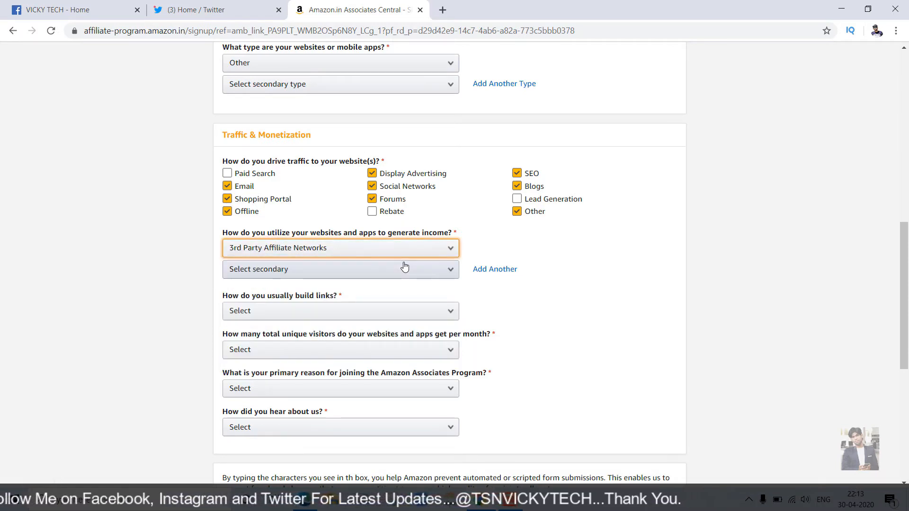
pyautogui.scroll(-2, 502, 335)
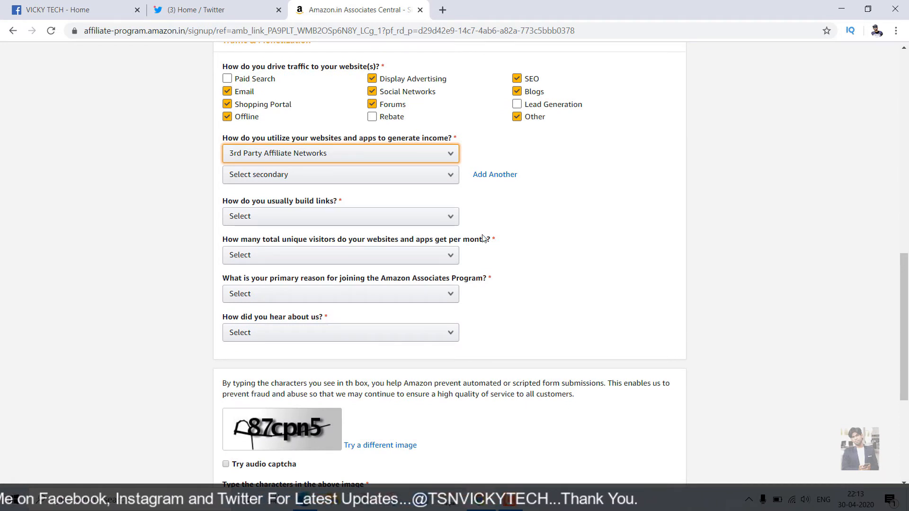
pyautogui.click(437, 217)
pyautogui.click(349, 274)
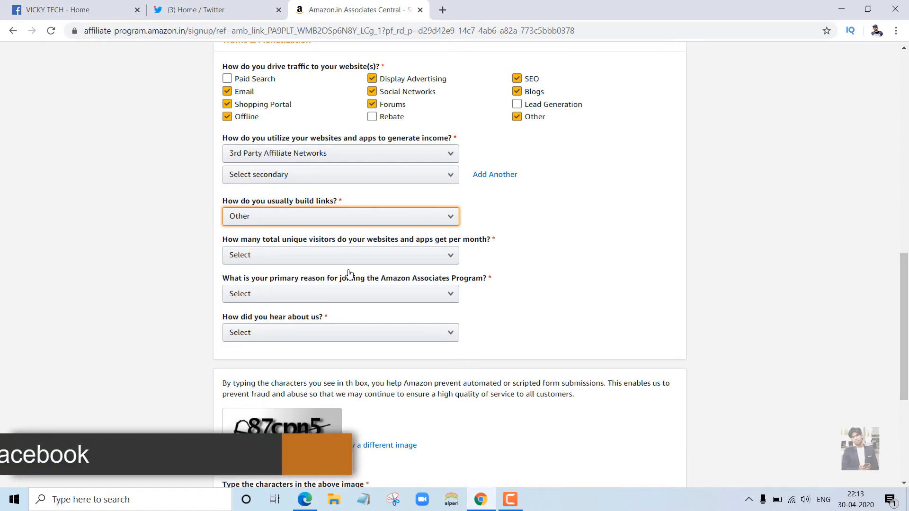
pyautogui.click(398, 262)
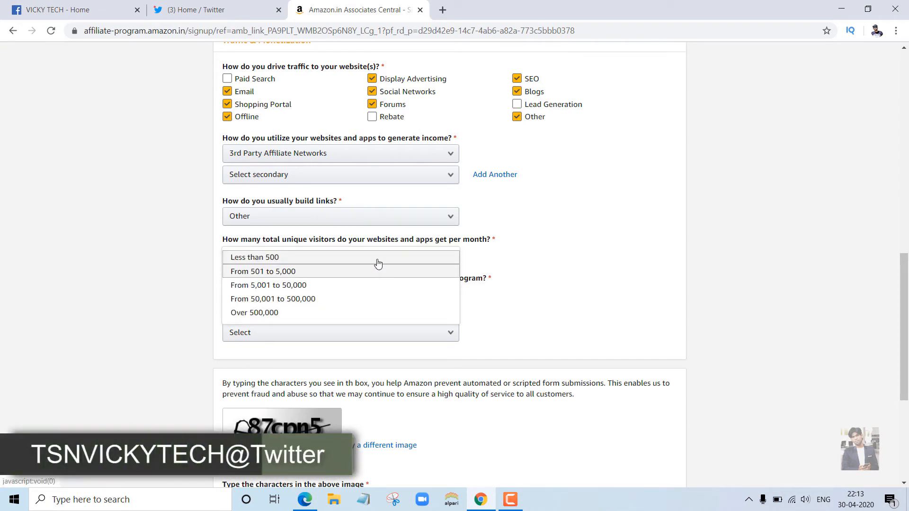
pyautogui.click(376, 259)
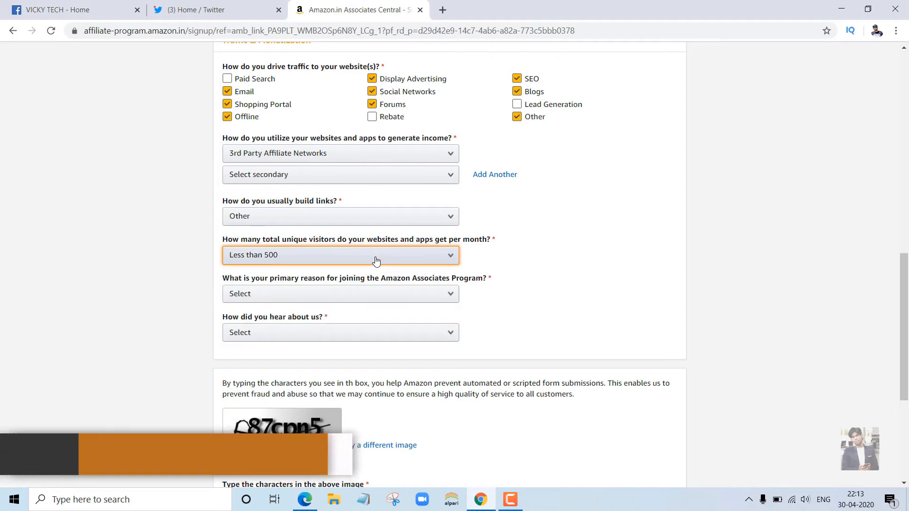
pyautogui.scroll(-1, 571, 315)
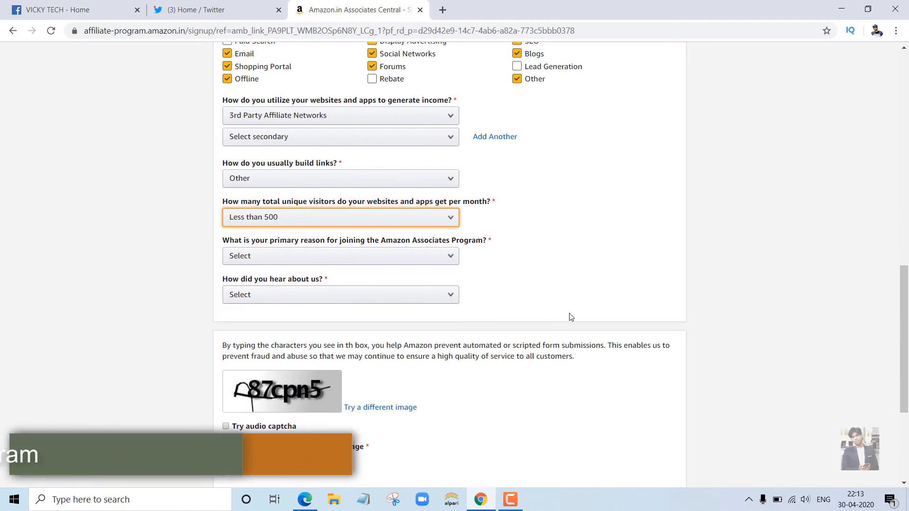
# Give Useful Content for my Site as the joining reason and Online Search as referral source
pyautogui.click(457, 259)
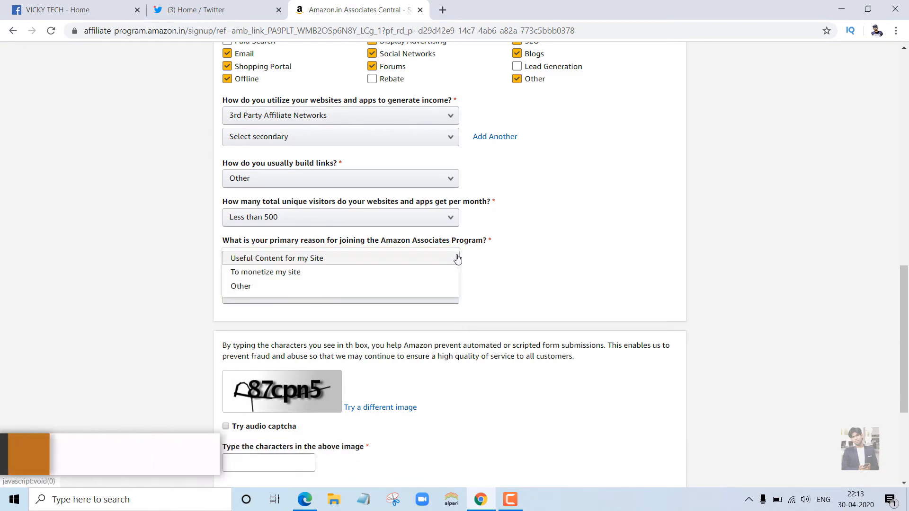
pyautogui.click(297, 261)
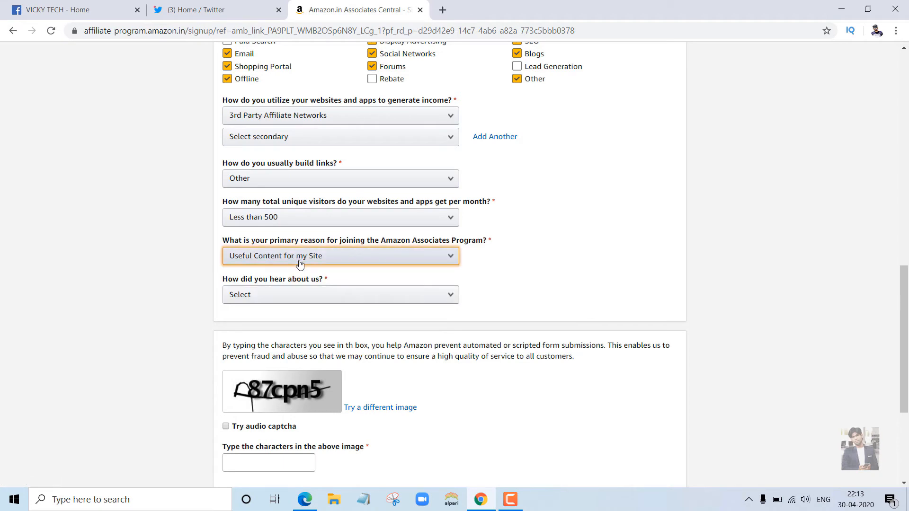
pyautogui.scroll(-1, 483, 289)
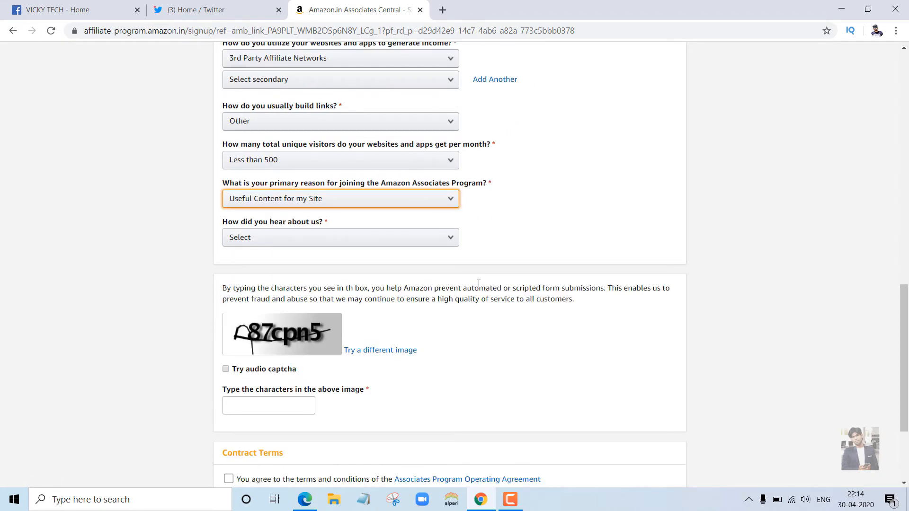
pyautogui.click(436, 242)
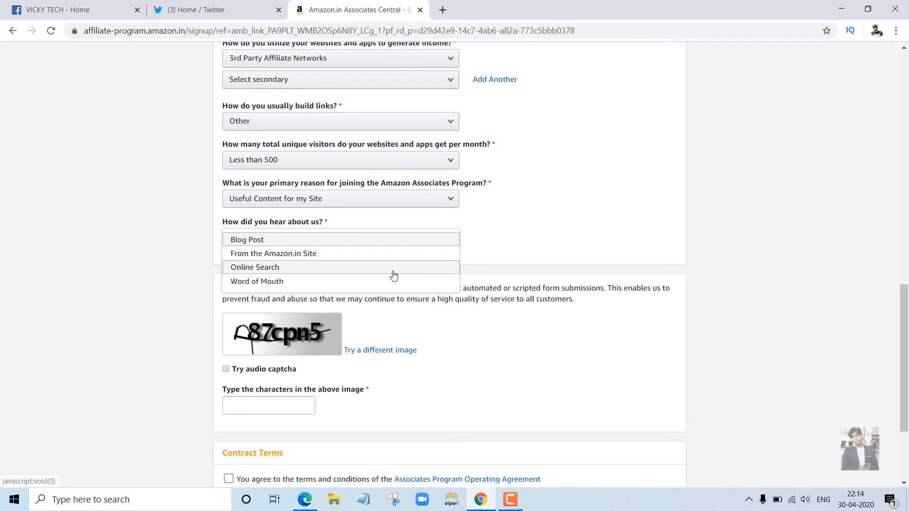
pyautogui.click(394, 273)
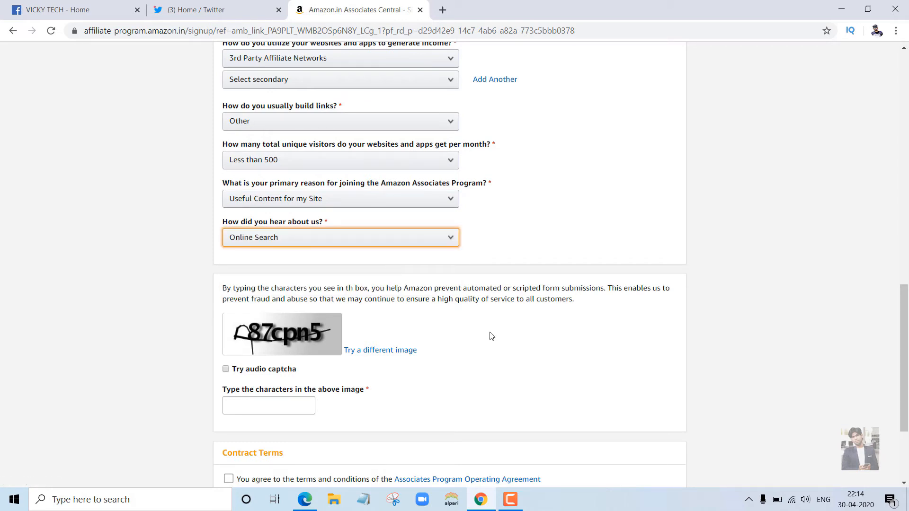
pyautogui.scroll(4, 491, 336)
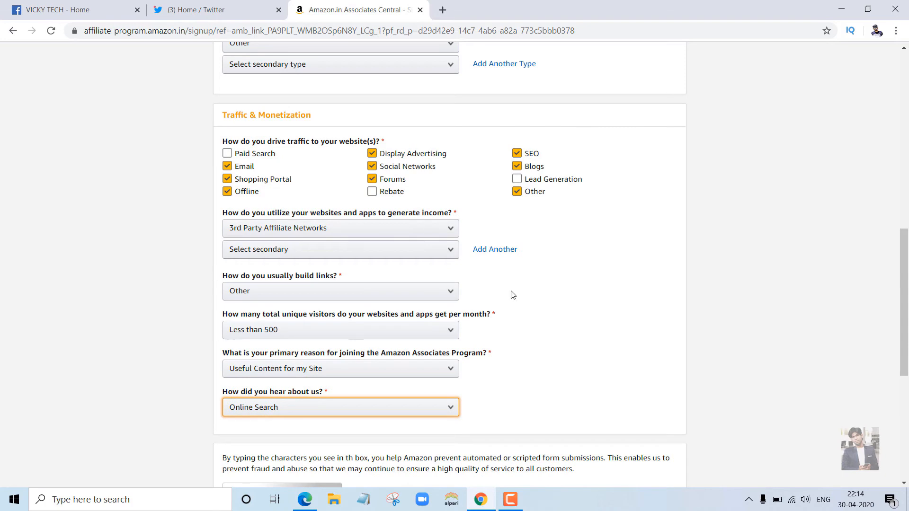
pyautogui.scroll(-3, 543, 283)
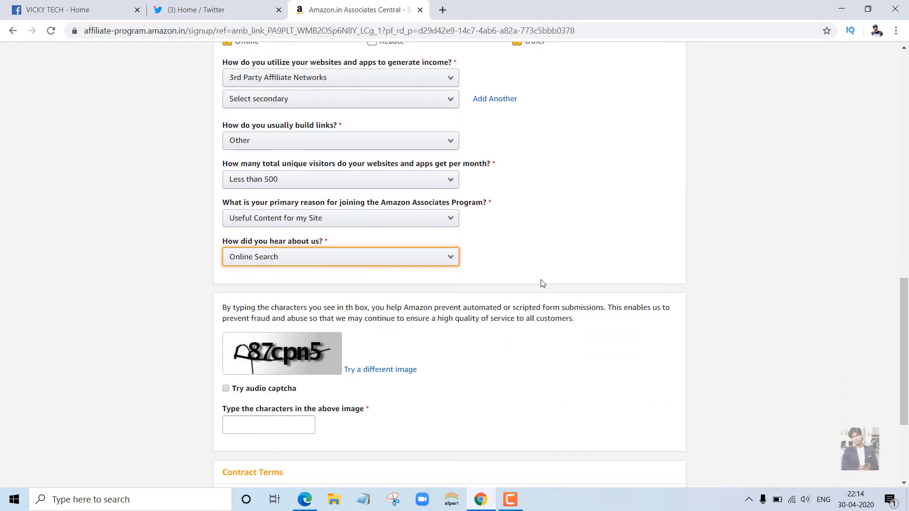
pyautogui.scroll(-3, 541, 282)
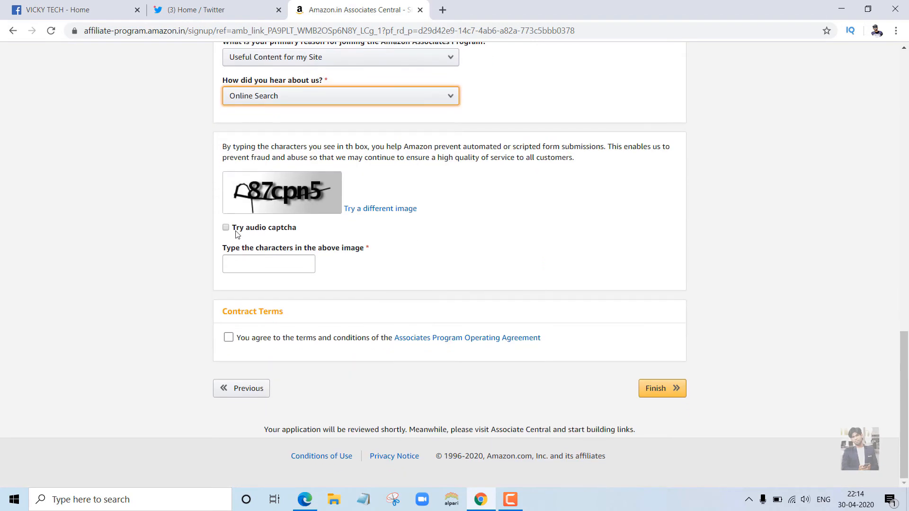
# Enter the captcha, accept the Associates Program Operating Agreement, and submit the application
pyautogui.click(250, 264)
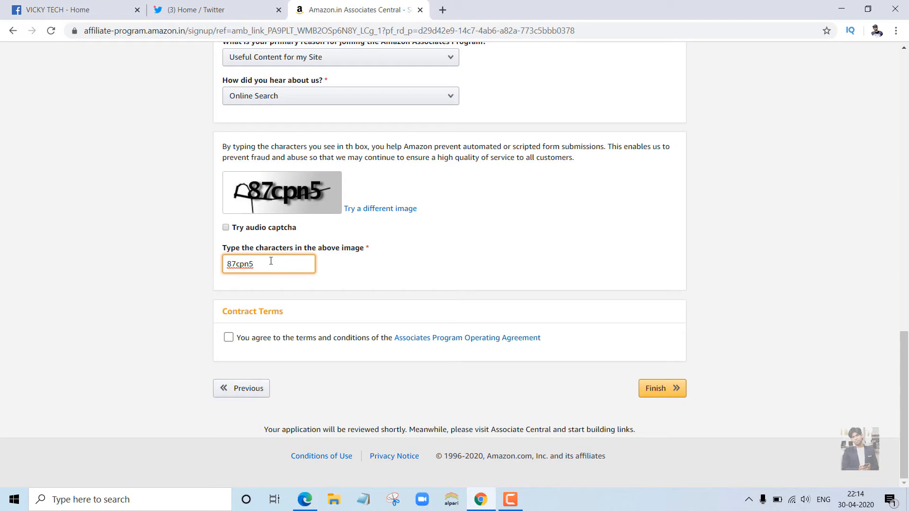
pyautogui.click(238, 340)
pyautogui.click(230, 340)
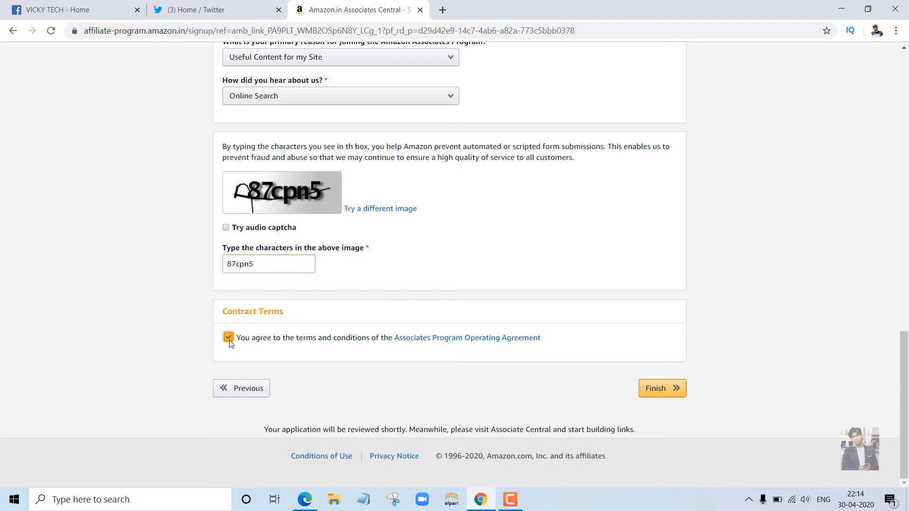
pyautogui.click(669, 391)
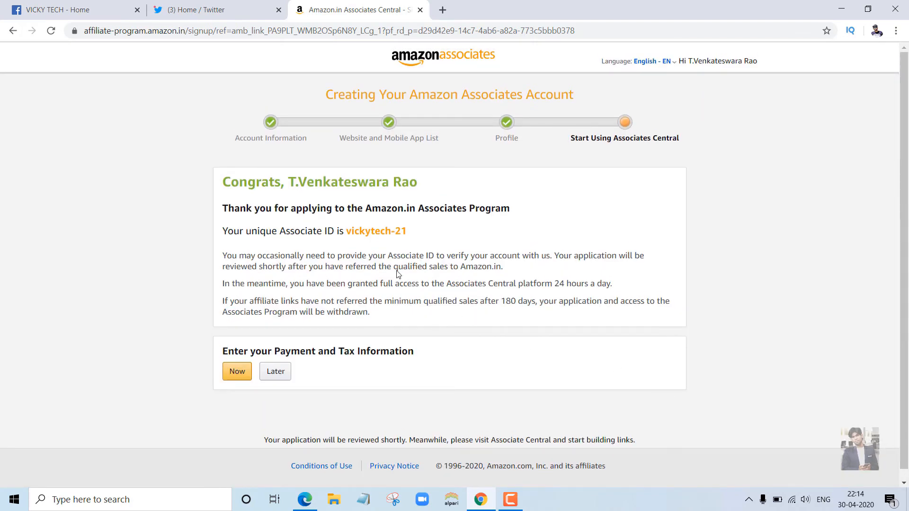
pyautogui.moveTo(346, 233); pyautogui.dragTo(408, 239)
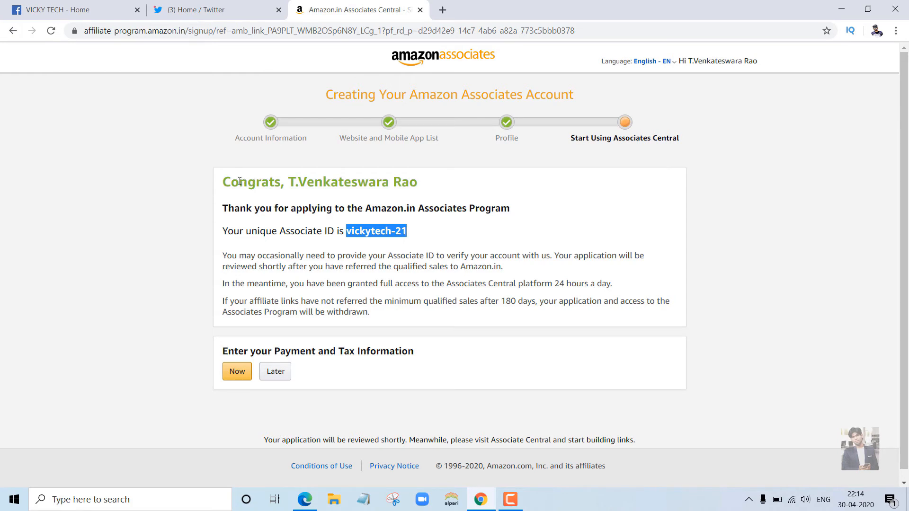
pyautogui.moveTo(226, 183); pyautogui.dragTo(423, 189)
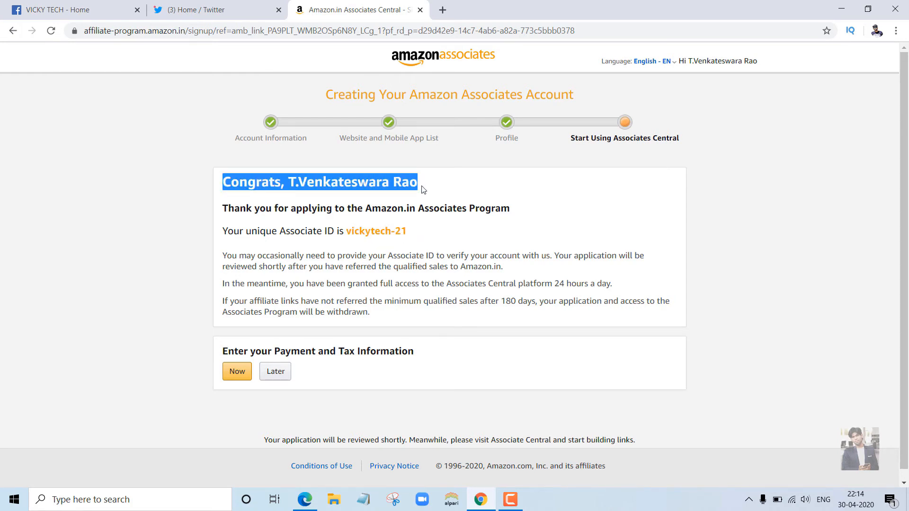
pyautogui.moveTo(423, 231); pyautogui.dragTo(347, 231)
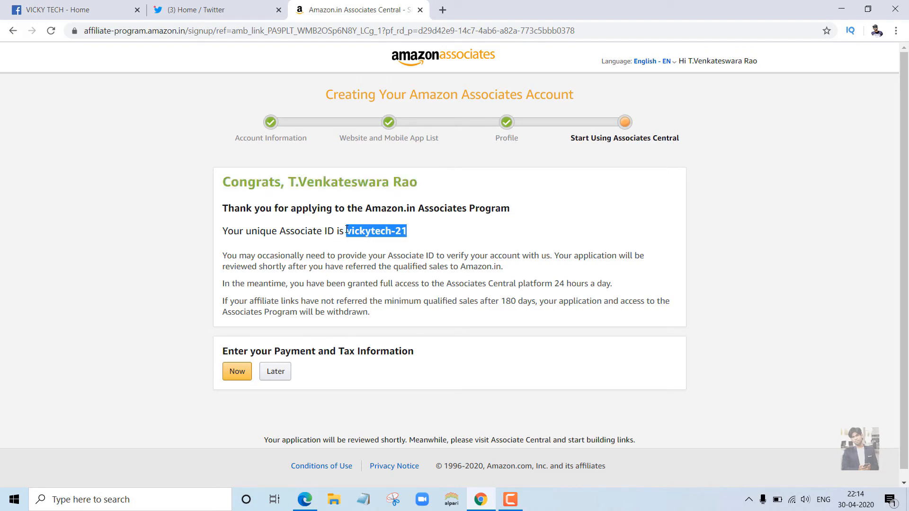
pyautogui.click(375, 374)
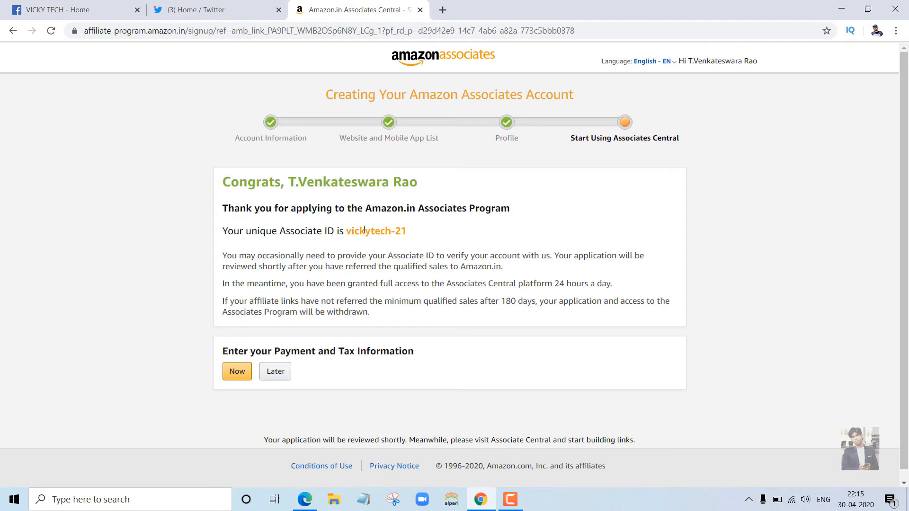
pyautogui.moveTo(364, 230); pyautogui.dragTo(422, 237)
pyautogui.click(422, 237)
pyautogui.moveTo(228, 350); pyautogui.dragTo(417, 355)
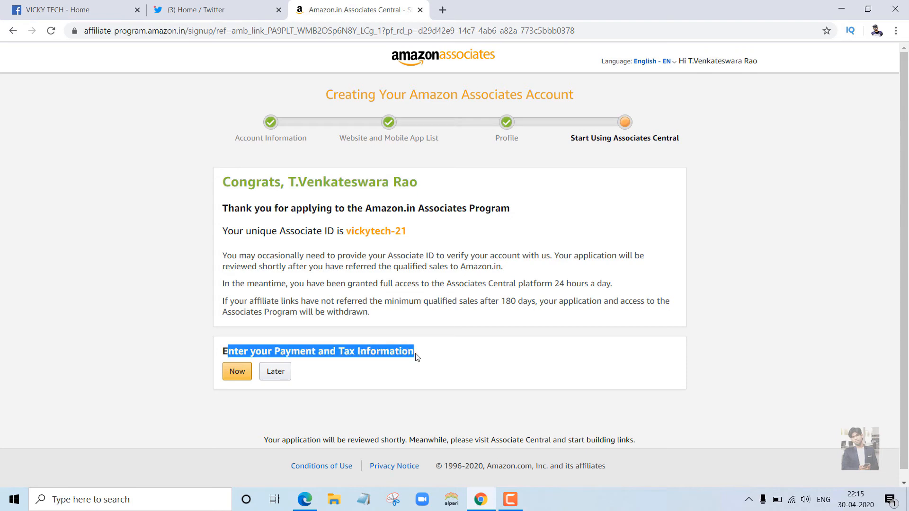
# Begin payment and tax setup, sign in with the password, and verify using the texted one-time code
pyautogui.click(248, 375)
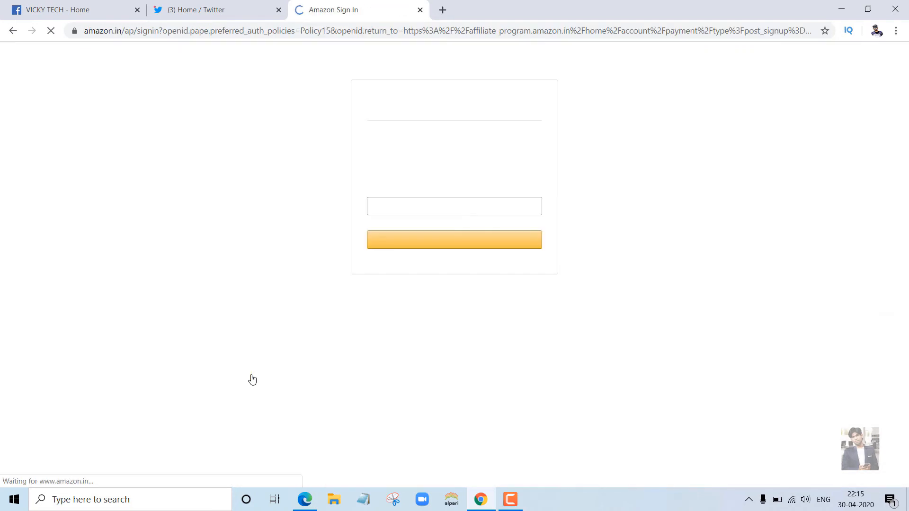
pyautogui.click(425, 236)
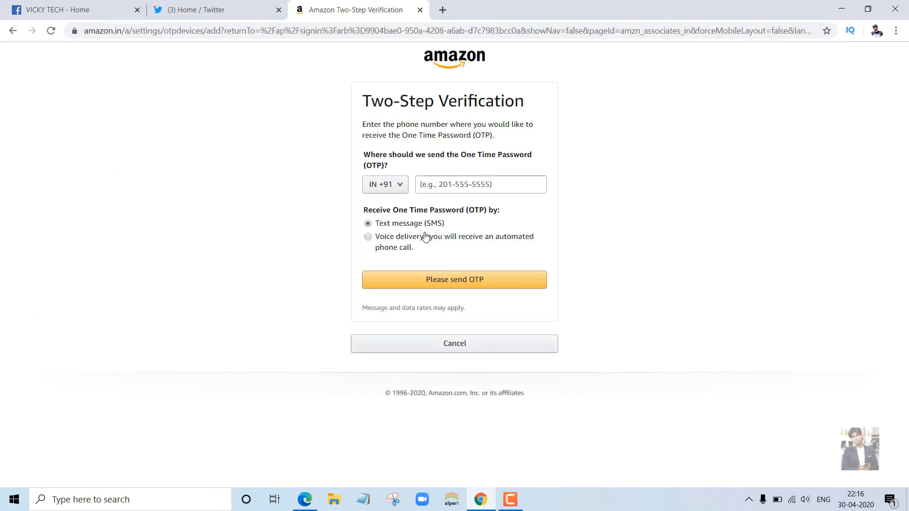
pyautogui.click(482, 191)
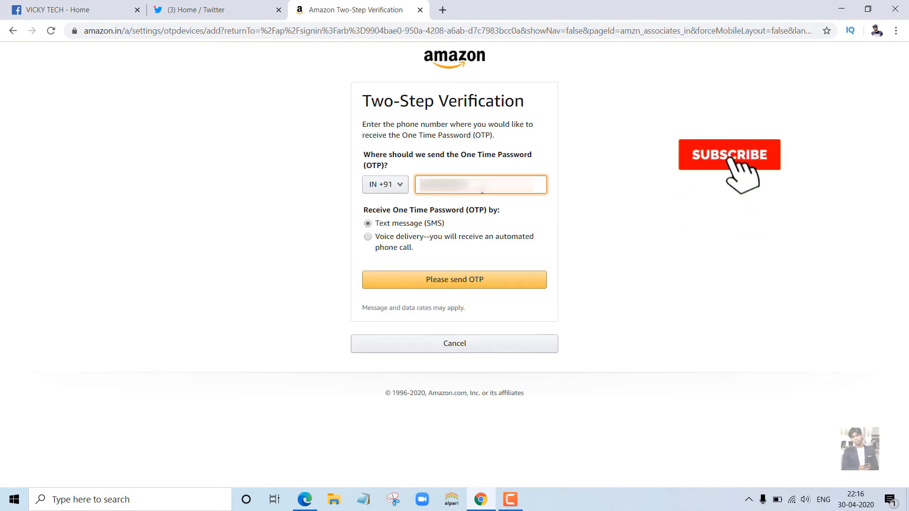
pyautogui.click(446, 283)
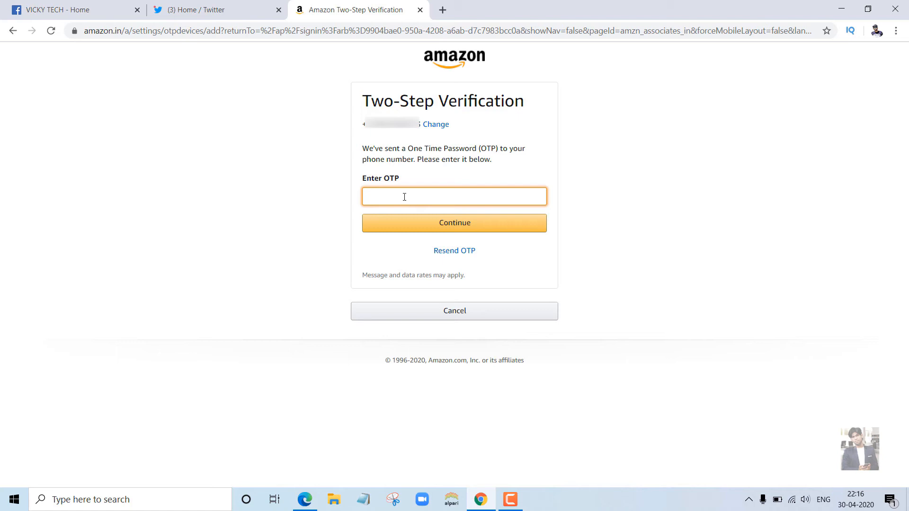
pyautogui.click(421, 222)
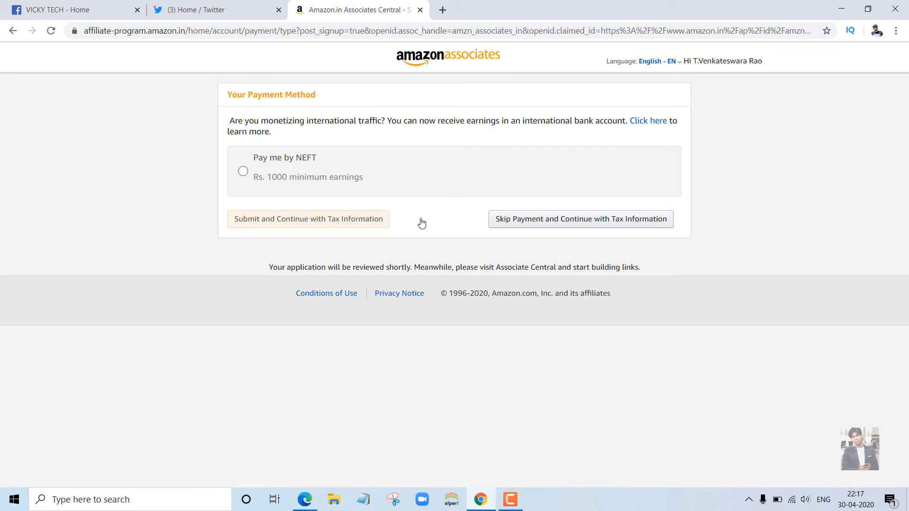
# Choose NEFT payout, then skip payment setup to reach the Associates Central home dashboard
pyautogui.click(252, 179)
pyautogui.click(594, 222)
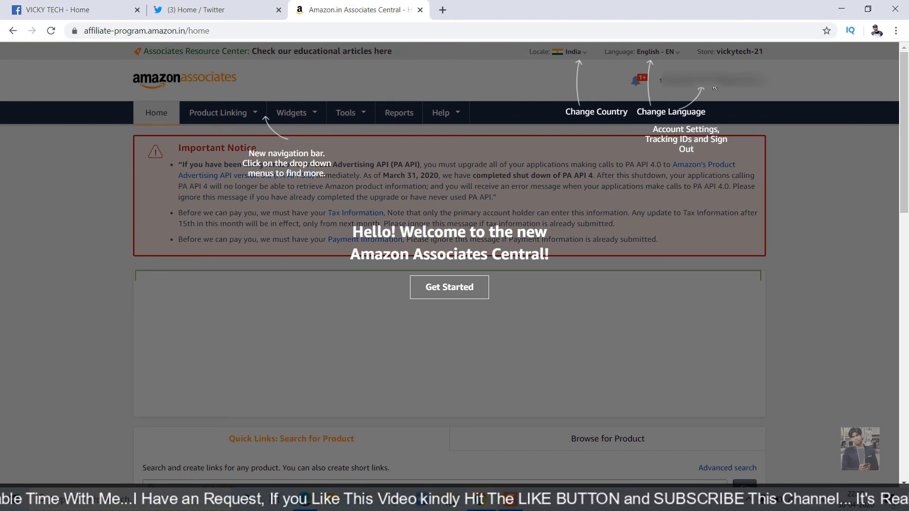
# Close the welcome tour with Get Started and reload the Home tab
pyautogui.scroll(-8, 715, 88)
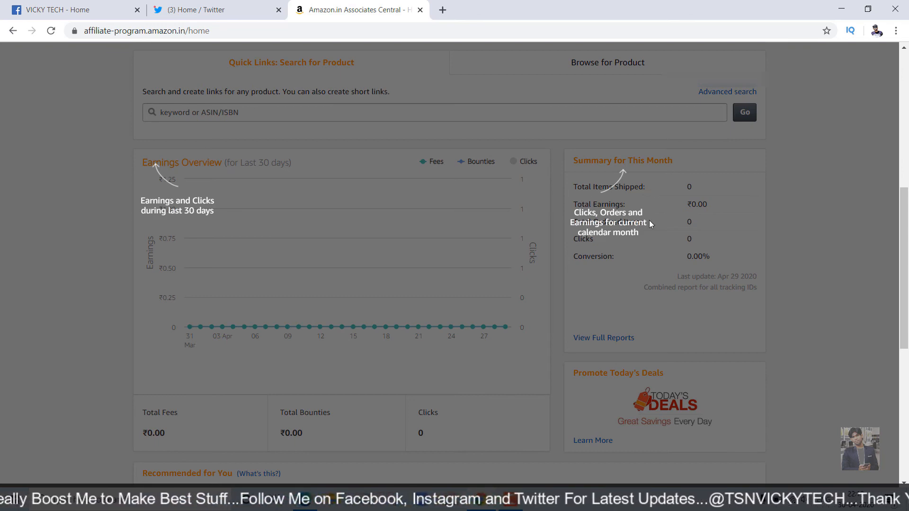
pyautogui.scroll(-5, 681, 224)
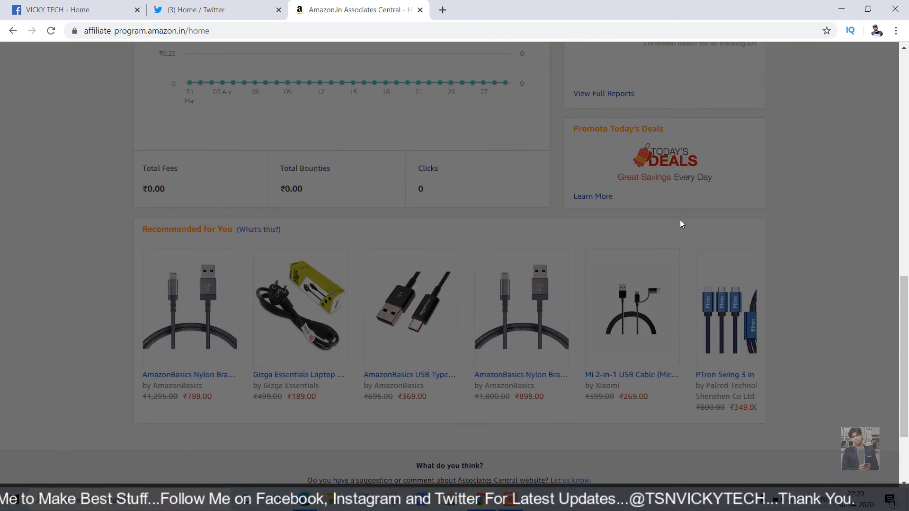
pyautogui.scroll(8, 680, 220)
pyautogui.click(454, 202)
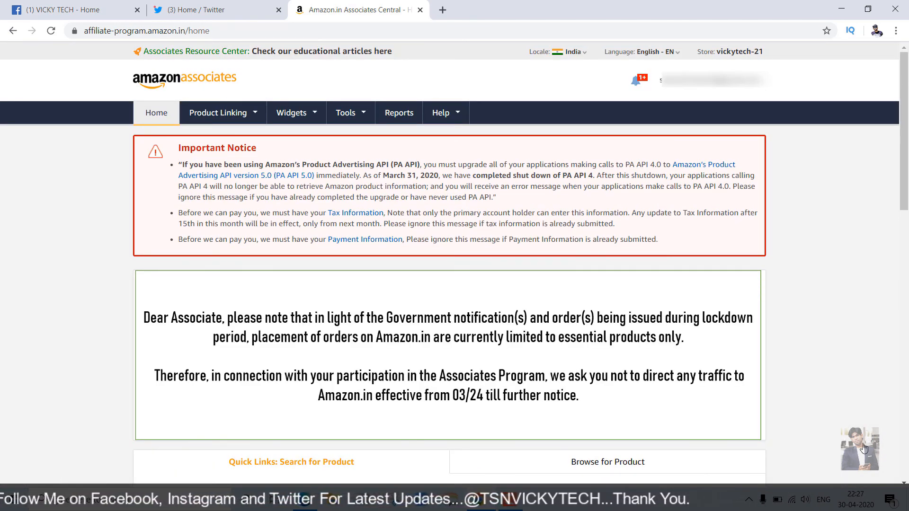
pyautogui.click(150, 112)
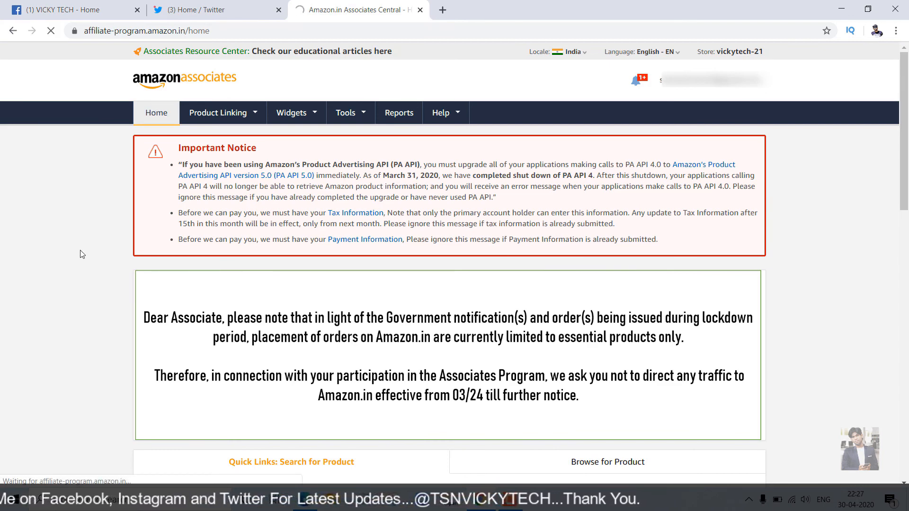
pyautogui.scroll(-4, 81, 254)
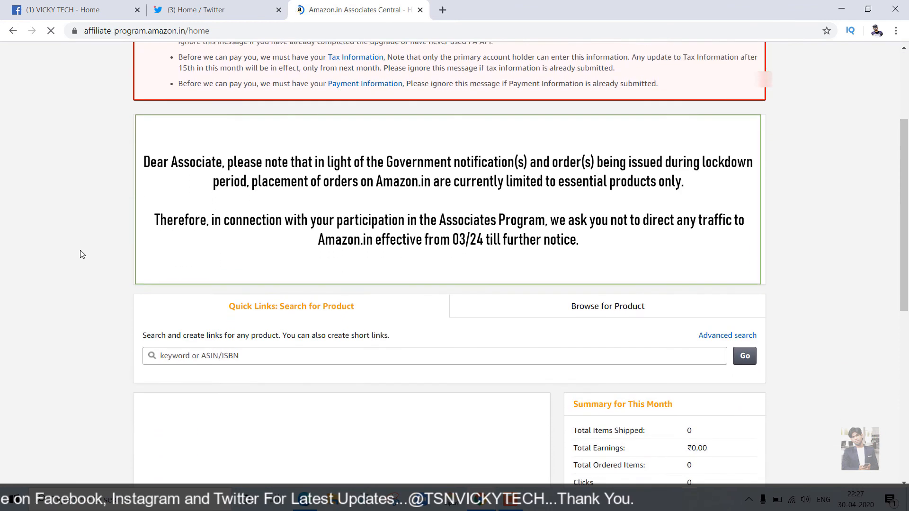
# Search Quick Links for the keyword 'mobiles'
pyautogui.click(204, 340)
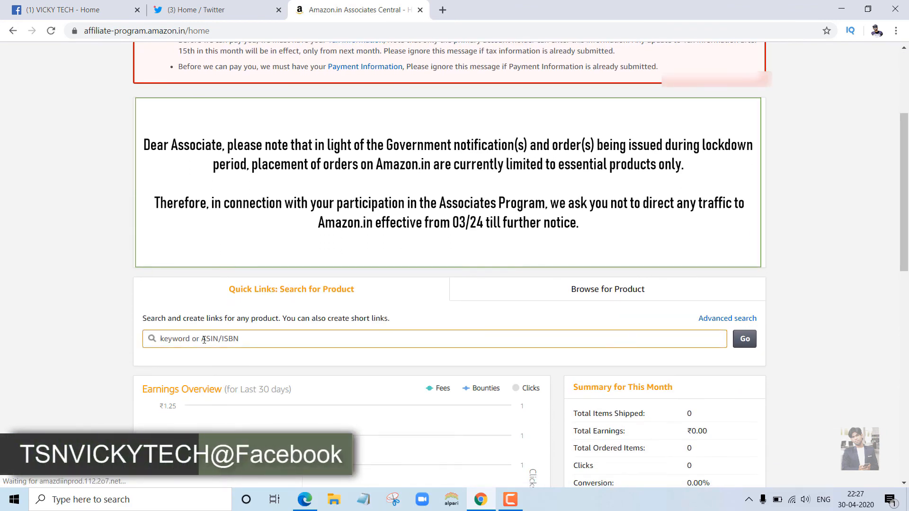
pyautogui.write('mobiles')
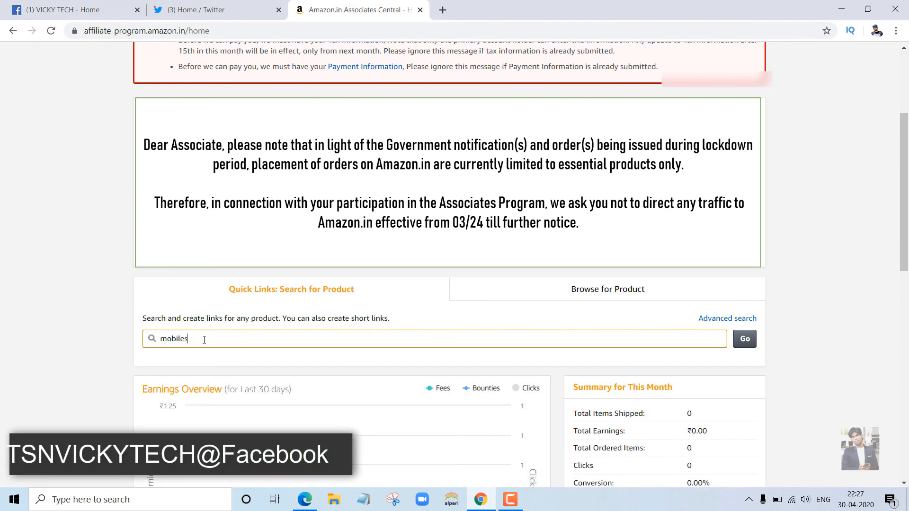
pyautogui.press('Return')
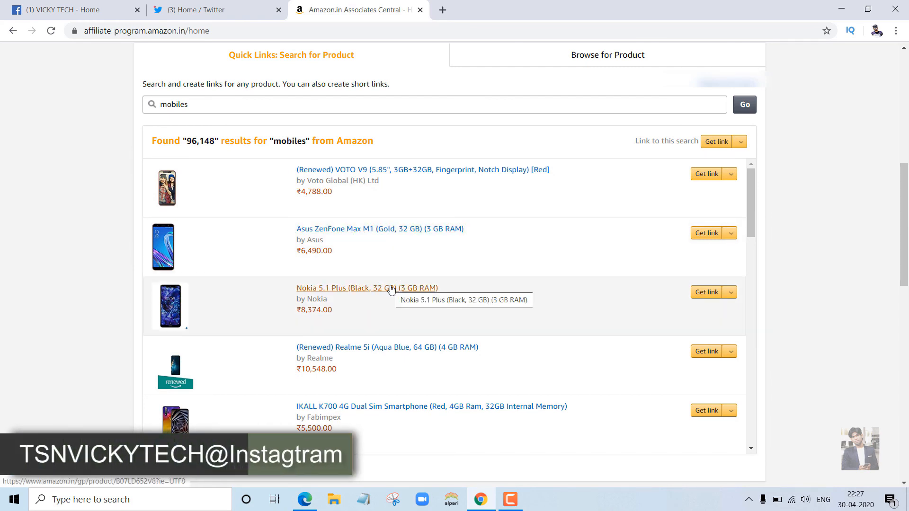
# Generate a shortened amzn.to text link for the Nokia 5.1 Plus and copy it
pyautogui.click(734, 294)
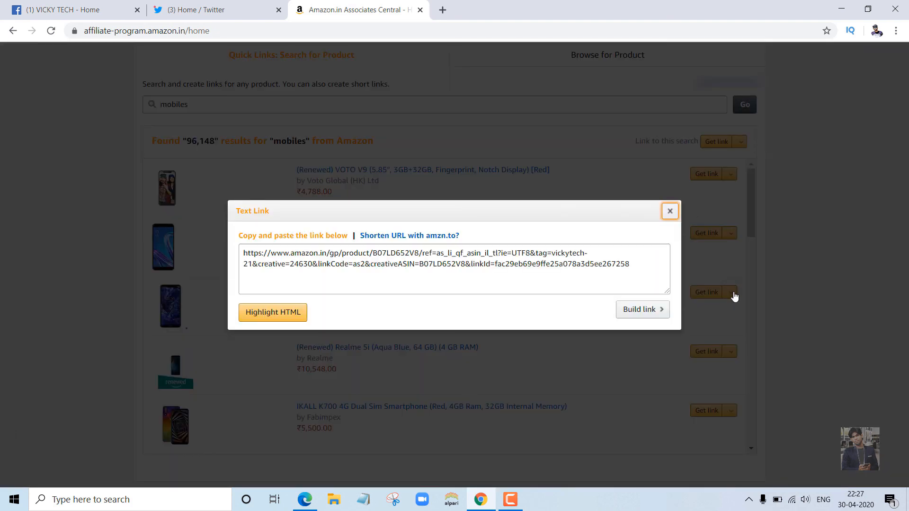
pyautogui.click(254, 250)
pyautogui.hotkey('ctrl', 'a')
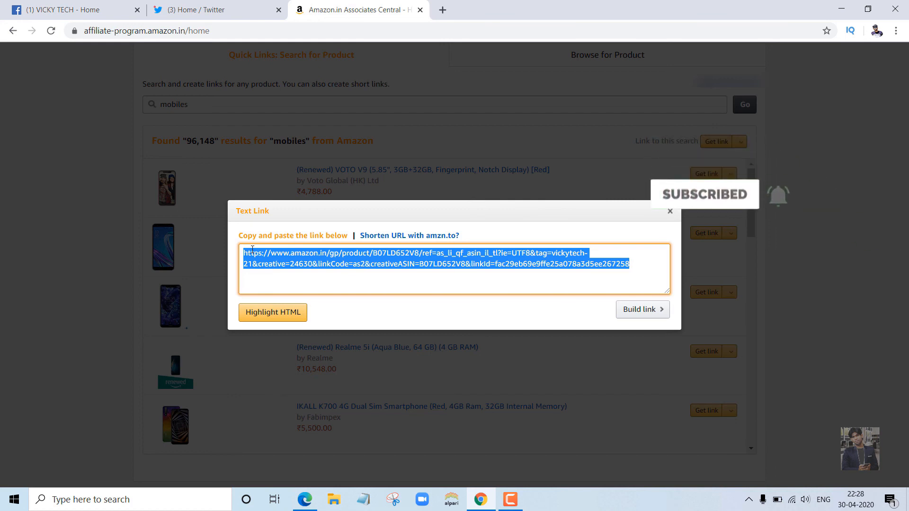
pyautogui.click(397, 240)
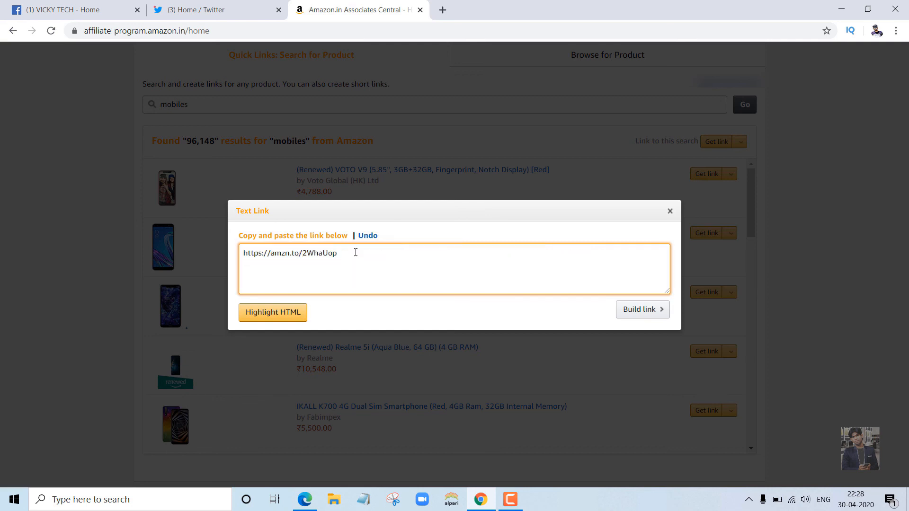
pyautogui.rightClick(326, 254)
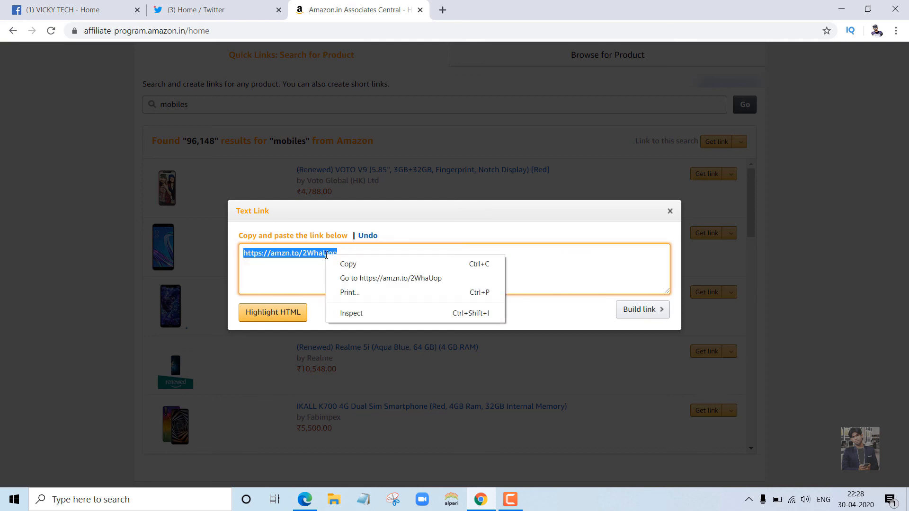
pyautogui.click(343, 263)
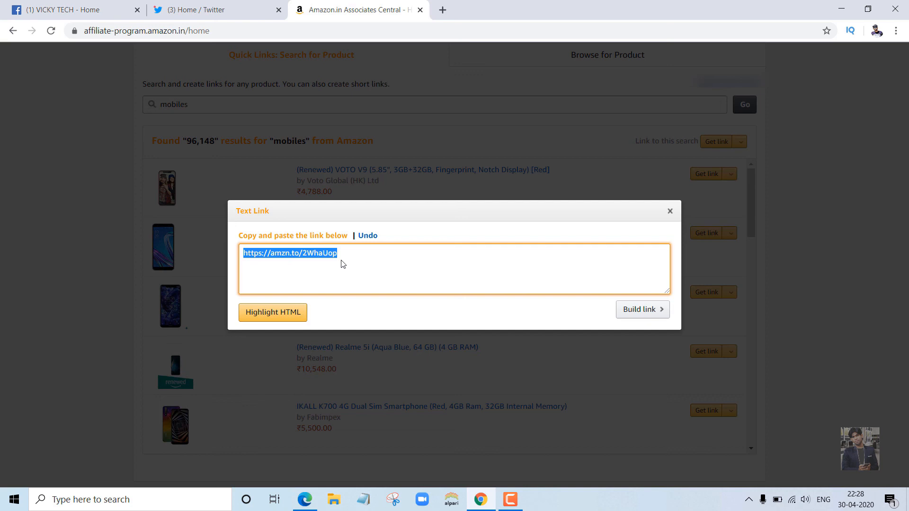
pyautogui.click(520, 503)
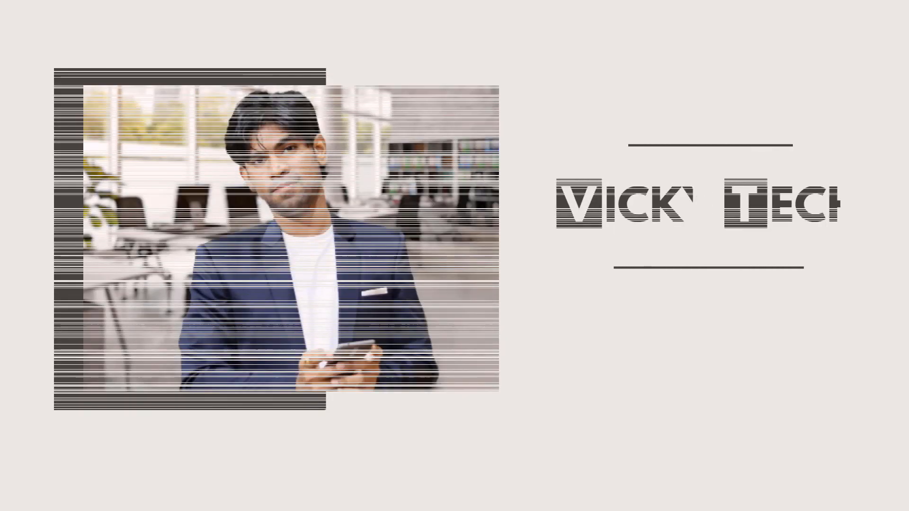